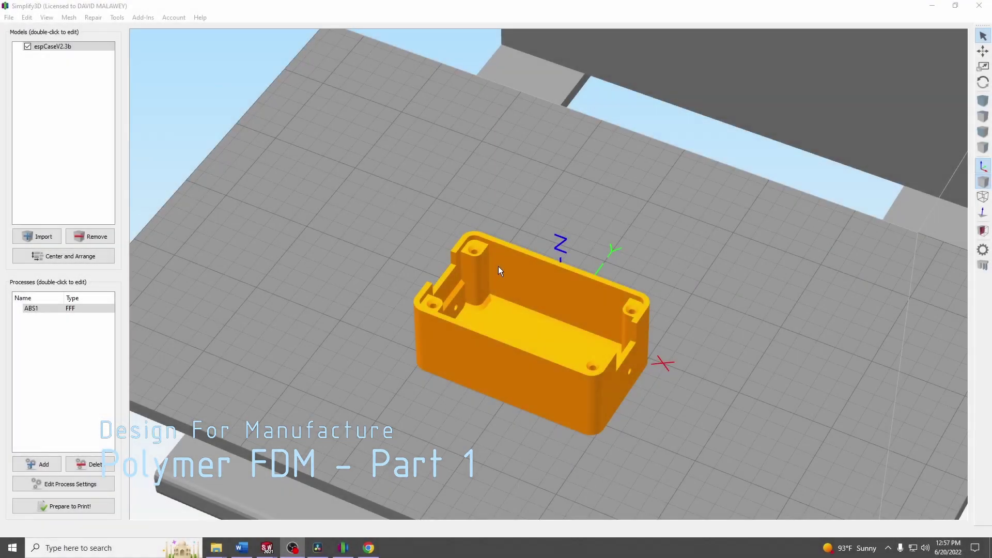
# Orbit and zoom to inspect the case on the bed from below, the side and the front
pyautogui.scroll(-2, 496, 274)
pyautogui.scroll(-5, 490, 281)
pyautogui.moveTo(440, 300)
pyautogui.mouseDown()
pyautogui.moveTo(686, 97)
pyautogui.moveTo(540, 187)
pyautogui.moveTo(535, 247)
pyautogui.mouseUp()
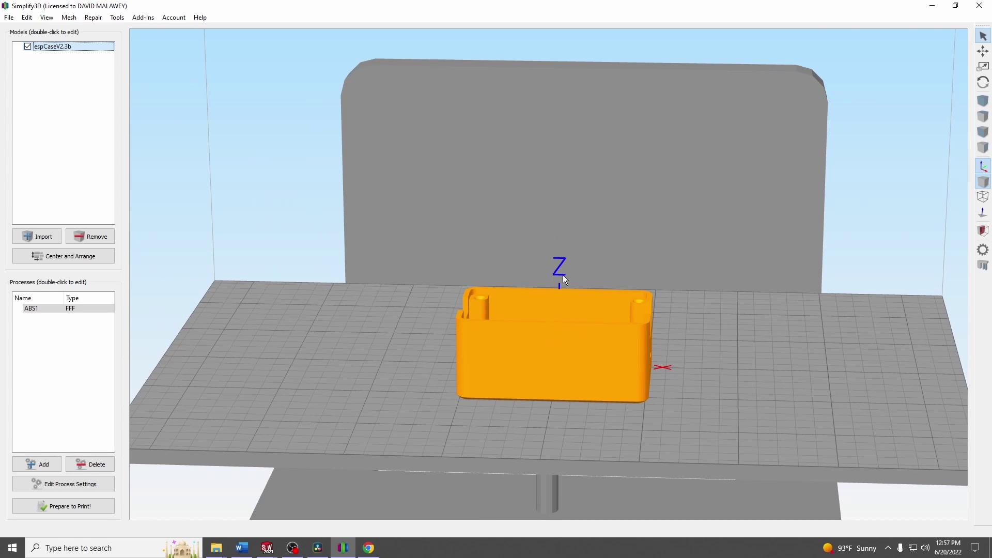
pyautogui.moveTo(636, 250)
pyautogui.mouseDown()
pyautogui.moveTo(407, 235)
pyautogui.moveTo(341, 241)
pyautogui.moveTo(456, 306)
pyautogui.mouseUp()
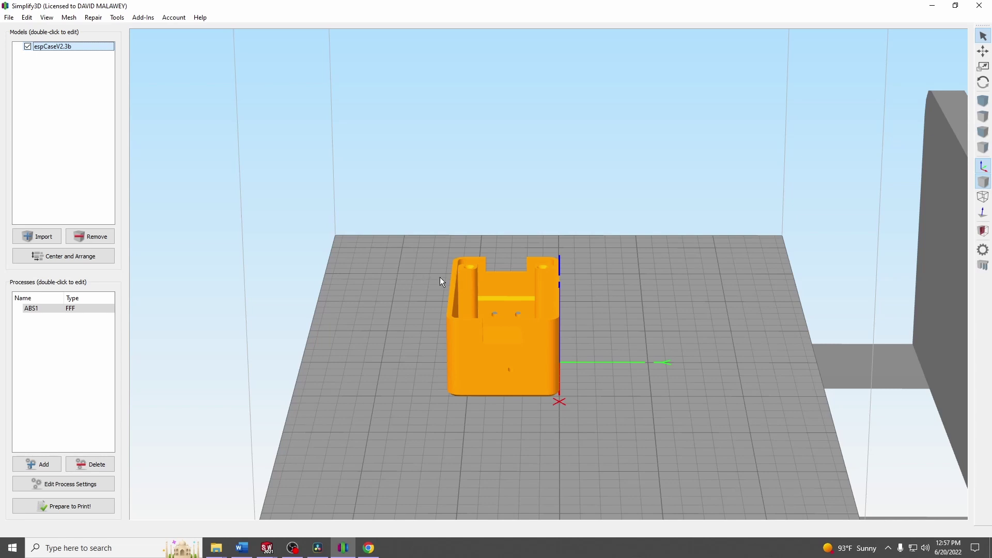
pyautogui.moveTo(424, 286)
pyautogui.mouseDown()
pyautogui.moveTo(640, 295)
pyautogui.moveTo(507, 332)
pyautogui.moveTo(629, 256)
pyautogui.moveTo(515, 267)
pyautogui.moveTo(493, 323)
pyautogui.moveTo(504, 333)
pyautogui.mouseUp()
pyautogui.scroll(2, 506, 329)
pyautogui.scroll(2, 538, 304)
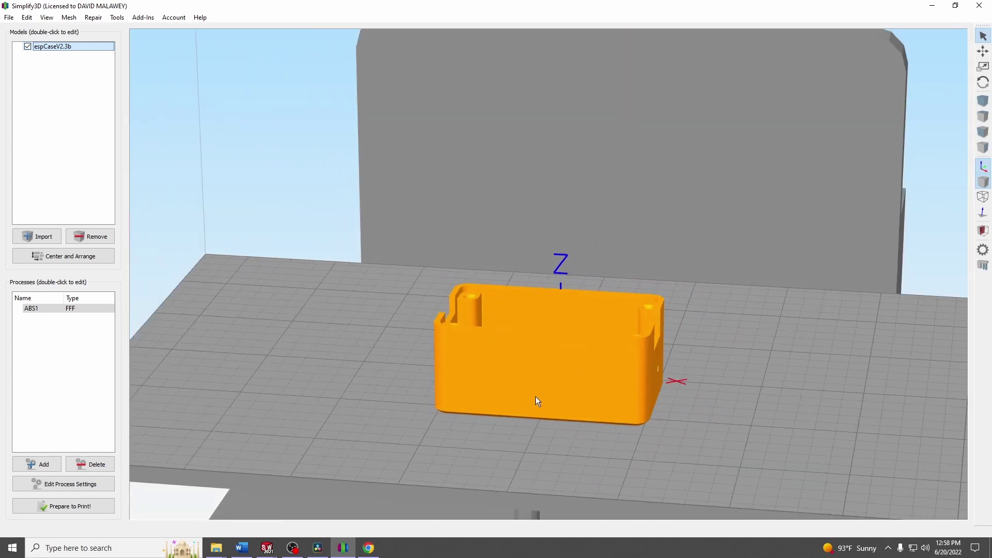
# Slice the case and scrub the toolpath preview from the first layer up to layer 29
pyautogui.click(83, 506)
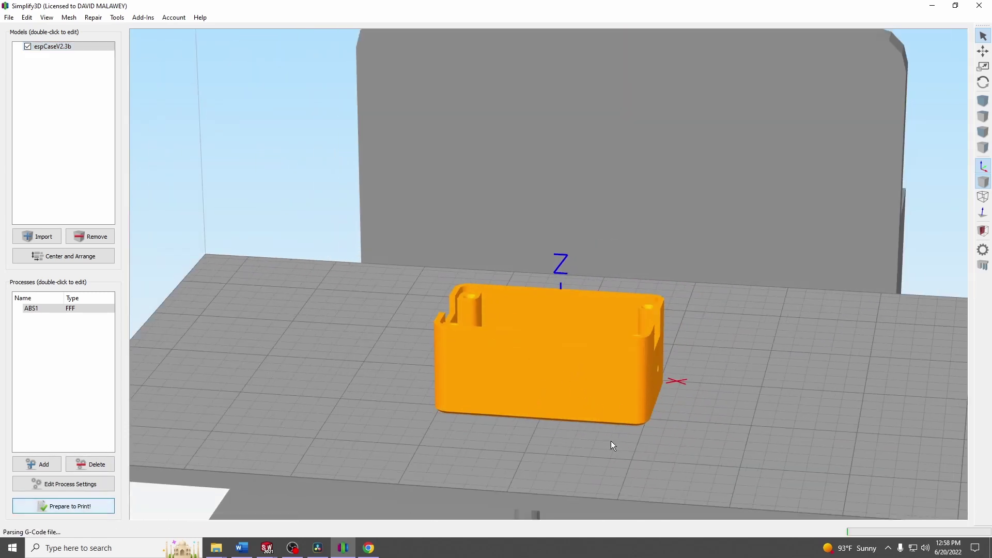
pyautogui.moveTo(928, 502)
pyautogui.mouseDown()
pyautogui.moveTo(633, 468)
pyautogui.moveTo(359, 475)
pyautogui.mouseUp()
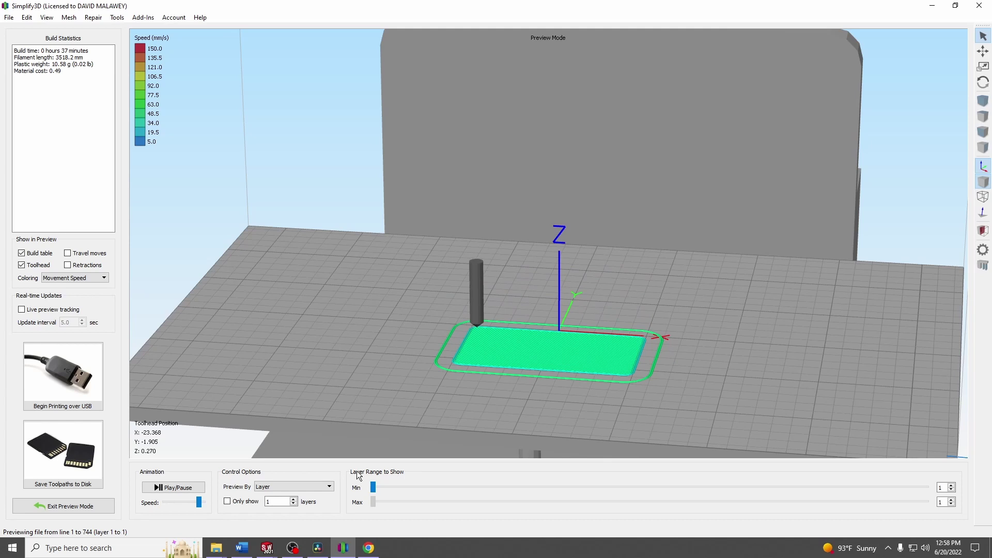
pyautogui.moveTo(359, 475)
pyautogui.mouseDown()
pyautogui.moveTo(600, 459)
pyautogui.moveTo(754, 481)
pyautogui.moveTo(927, 474)
pyautogui.mouseUp()
pyautogui.click(82, 505)
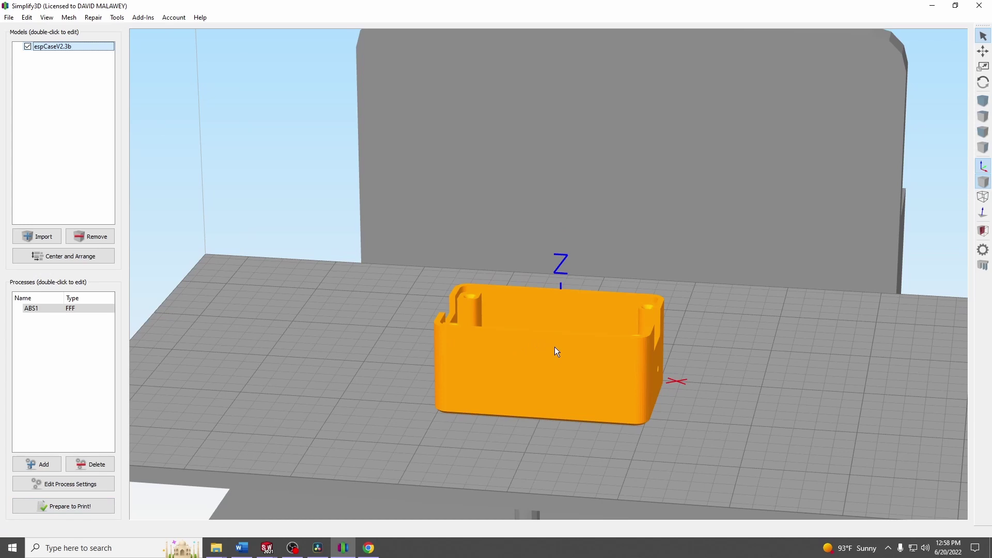
# Lay the case flat on its front face with Place Surface on Bed, then review the new orientation
pyautogui.hotkey('ctrl', 'l')
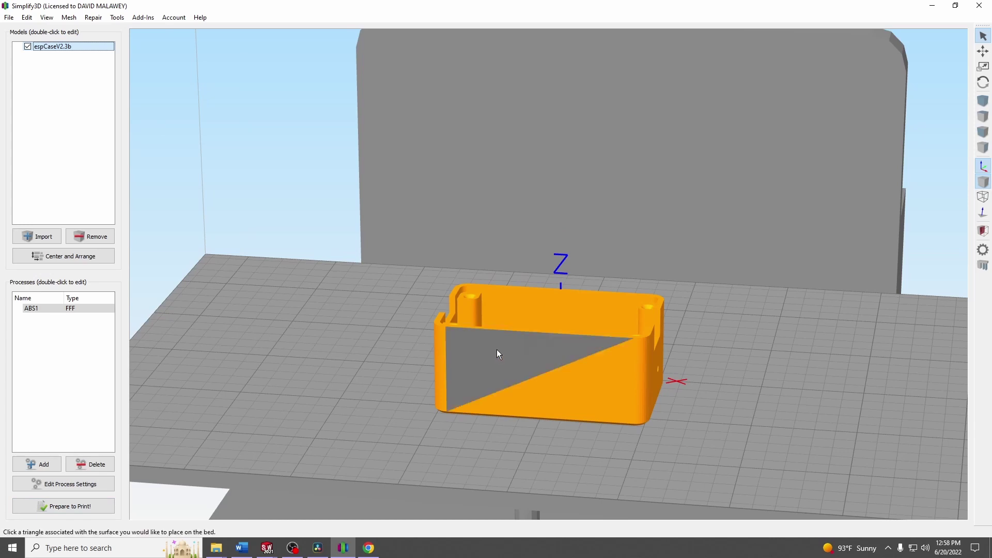
pyautogui.click(537, 344)
pyautogui.moveTo(716, 280)
pyautogui.mouseDown()
pyautogui.moveTo(522, 271)
pyautogui.moveTo(529, 244)
pyautogui.moveTo(447, 272)
pyautogui.moveTo(423, 255)
pyautogui.mouseUp()
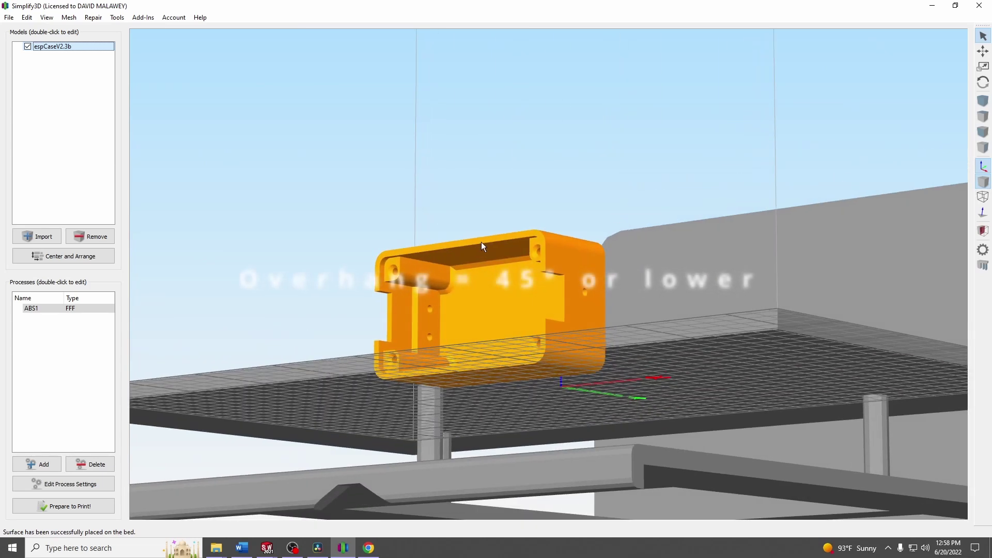
pyautogui.moveTo(521, 249)
pyautogui.mouseDown()
pyautogui.moveTo(476, 234)
pyautogui.moveTo(487, 218)
pyautogui.moveTo(578, 333)
pyautogui.mouseUp()
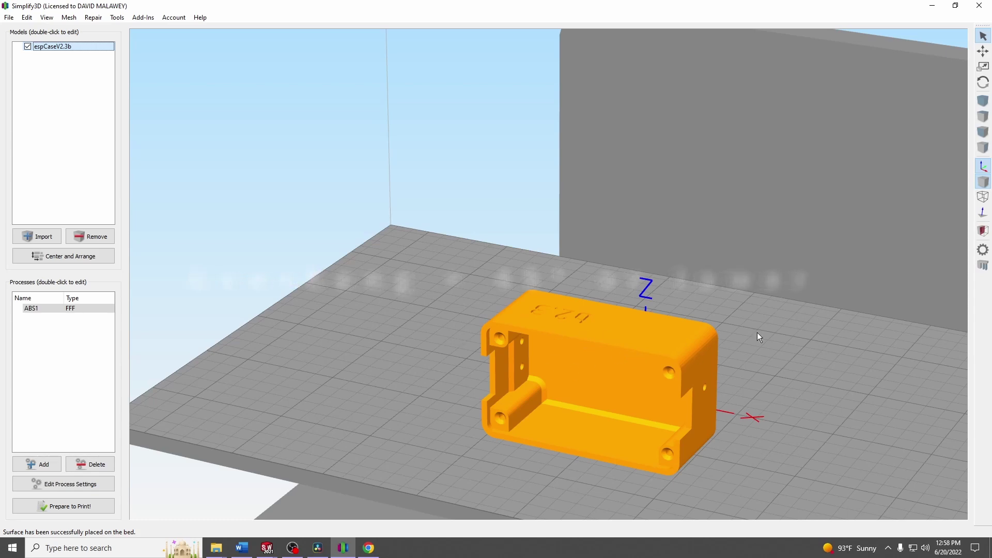
pyautogui.scroll(3, 757, 333)
pyautogui.moveTo(559, 330)
pyautogui.mouseDown()
pyautogui.moveTo(580, 294)
pyautogui.moveTo(565, 266)
pyautogui.moveTo(592, 198)
pyautogui.moveTo(552, 290)
pyautogui.mouseUp()
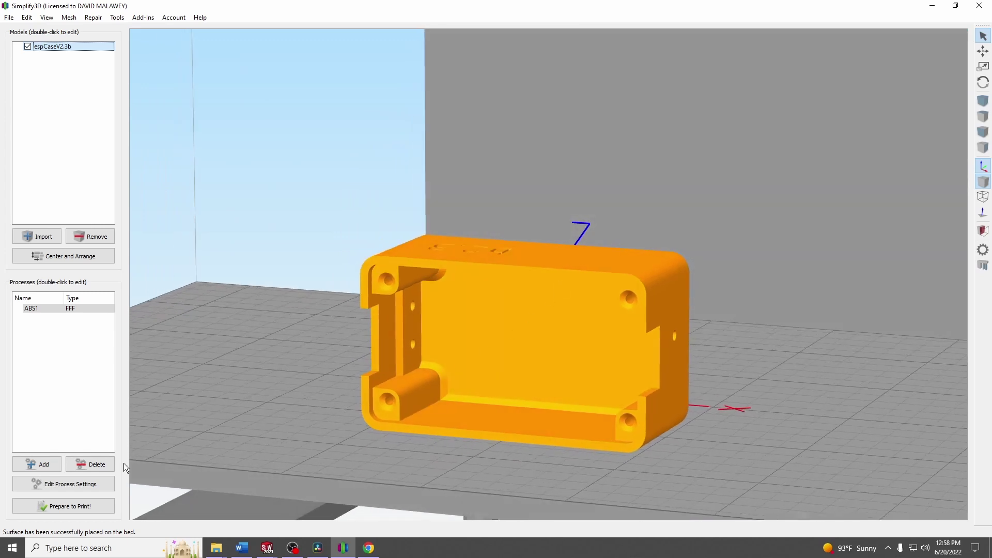
pyautogui.click(68, 485)
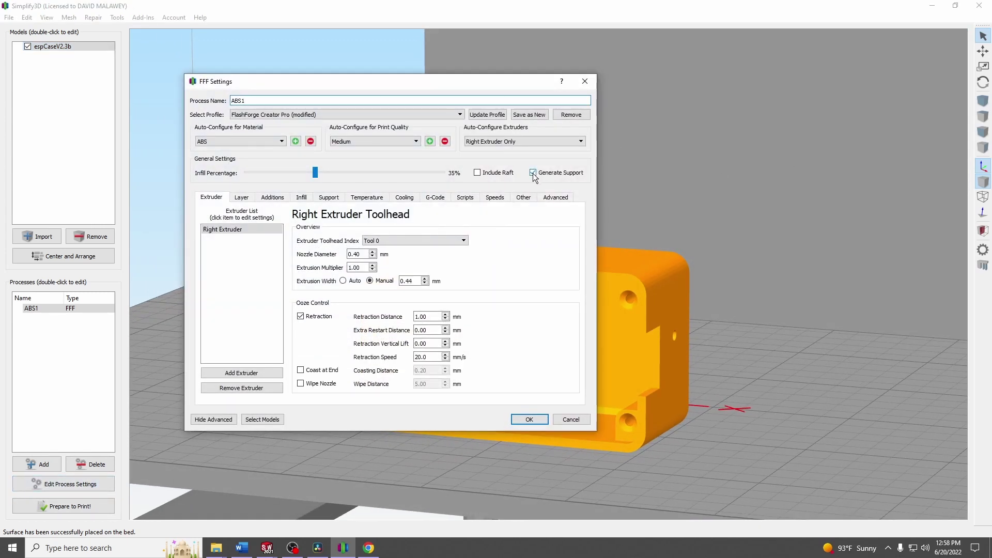
pyautogui.click(526, 418)
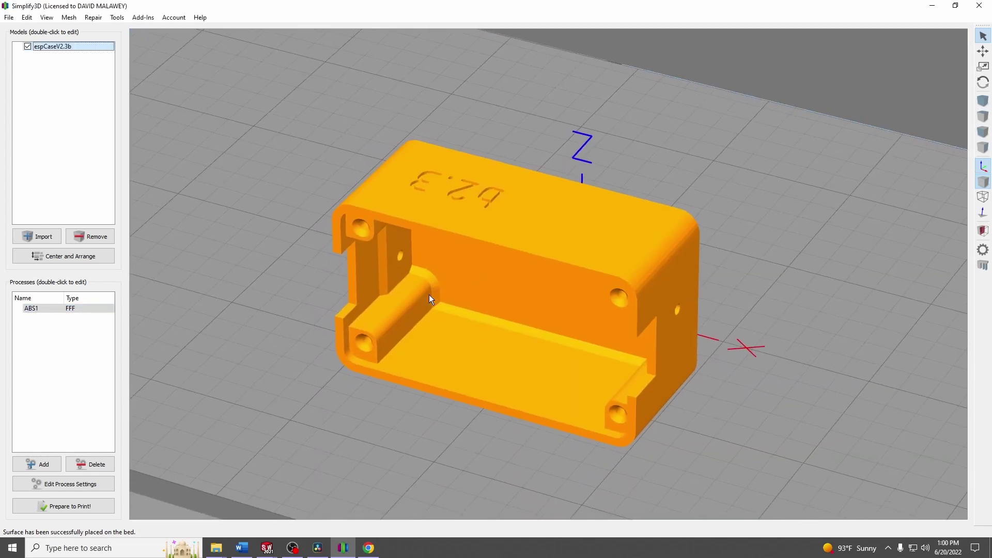
pyautogui.click(63, 506)
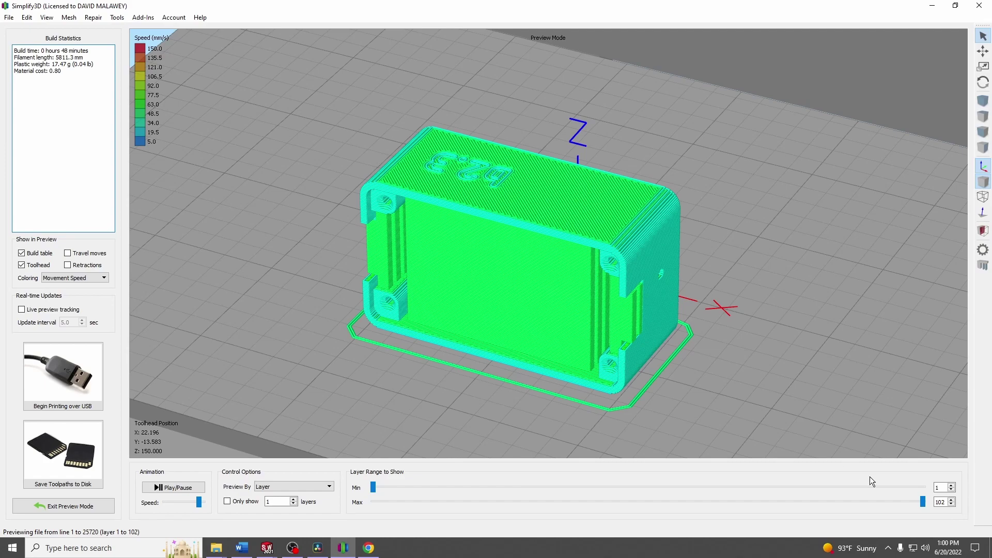
pyautogui.moveTo(923, 501); pyautogui.dragTo(648, 502)
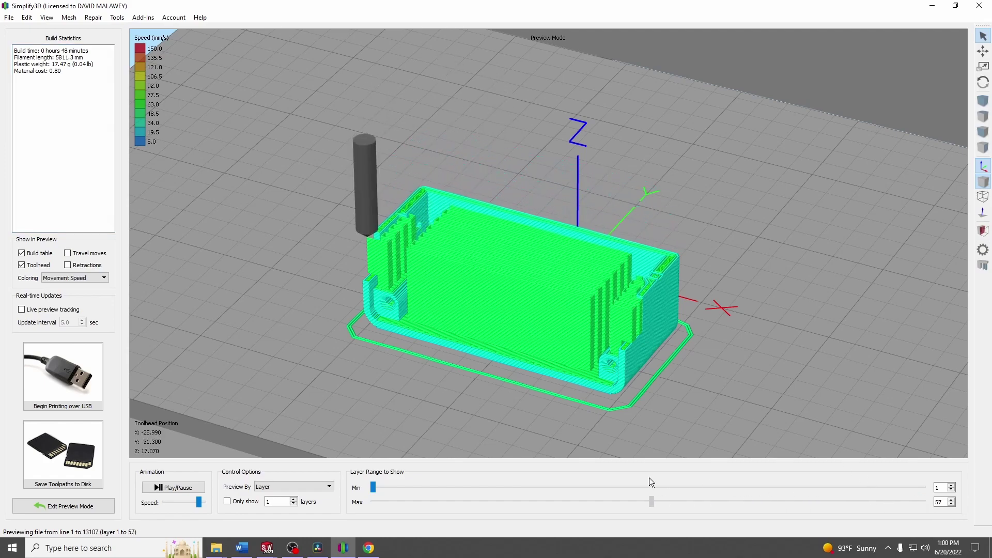
pyautogui.moveTo(483, 214)
pyautogui.mouseDown()
pyautogui.moveTo(365, 209)
pyautogui.moveTo(512, 236)
pyautogui.moveTo(472, 256)
pyautogui.moveTo(560, 186)
pyautogui.mouseUp()
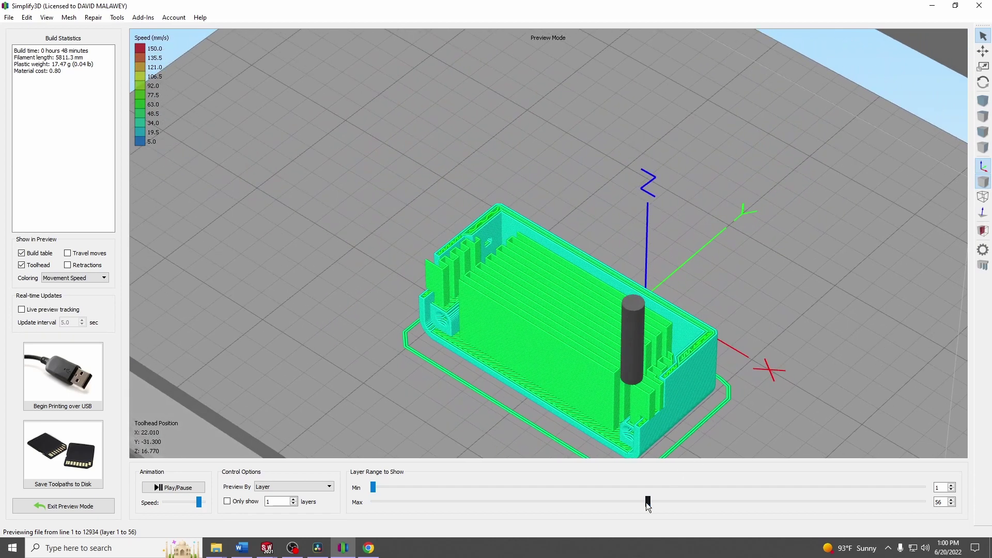
pyautogui.moveTo(648, 501); pyautogui.dragTo(922, 501)
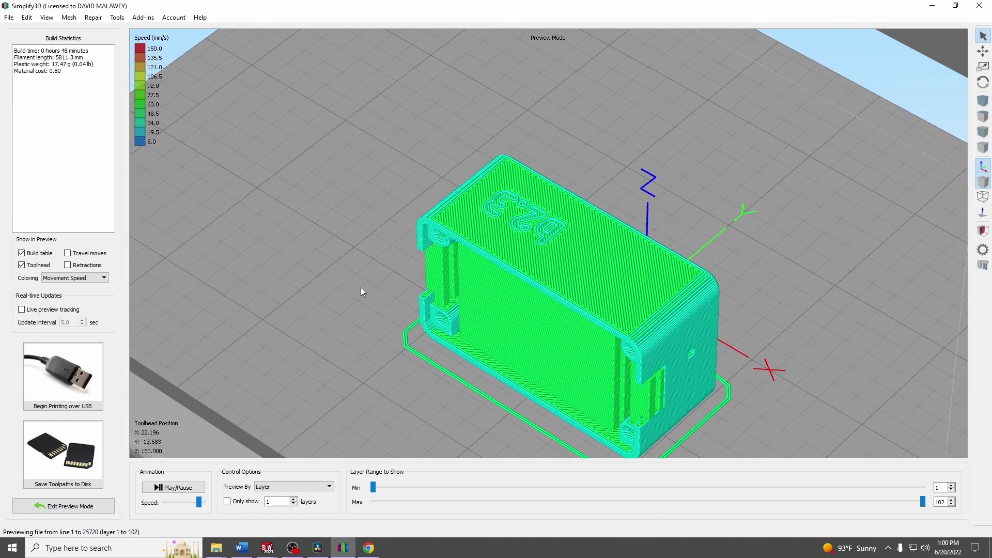
pyautogui.moveTo(361, 293)
pyautogui.mouseDown()
pyautogui.moveTo(448, 286)
pyautogui.moveTo(556, 197)
pyautogui.moveTo(665, 268)
pyautogui.moveTo(558, 326)
pyautogui.moveTo(503, 196)
pyautogui.moveTo(524, 215)
pyautogui.moveTo(533, 299)
pyautogui.moveTo(522, 310)
pyautogui.mouseUp()
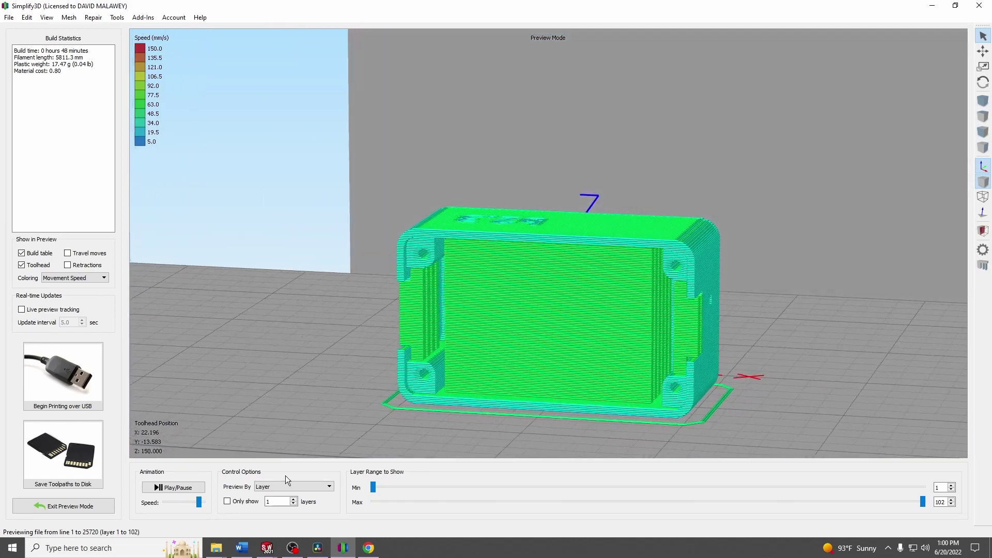
# Leave the preview and stand the case upright on its floor
pyautogui.click(73, 505)
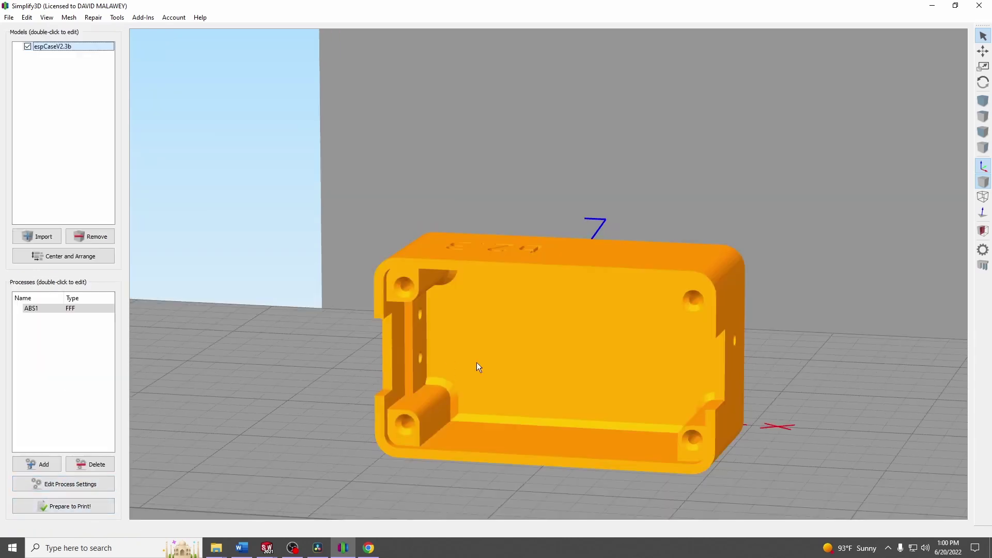
pyautogui.moveTo(692, 333); pyautogui.dragTo(366, 356)
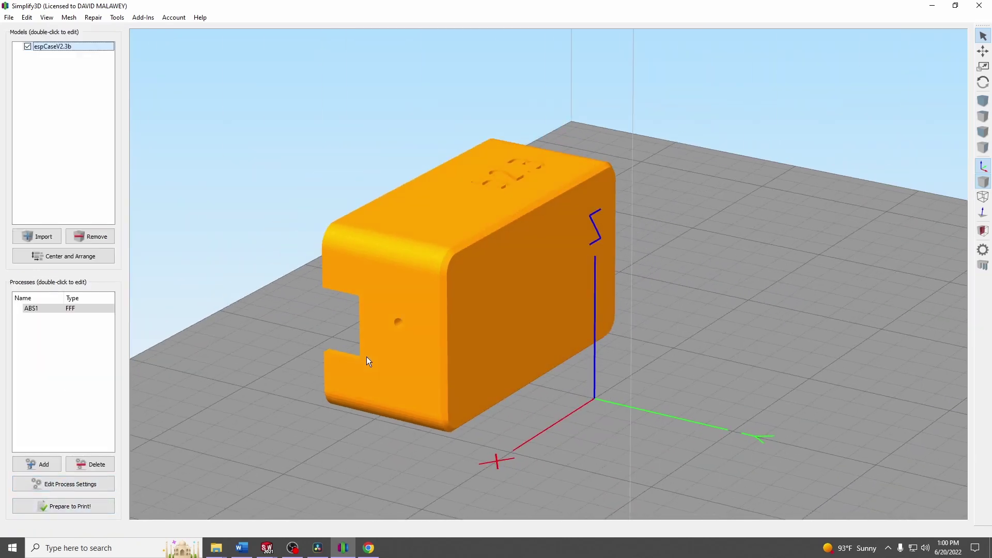
pyautogui.click(444, 304)
pyautogui.moveTo(330, 259)
pyautogui.mouseDown()
pyautogui.moveTo(556, 291)
pyautogui.moveTo(571, 360)
pyautogui.moveTo(589, 324)
pyautogui.mouseUp()
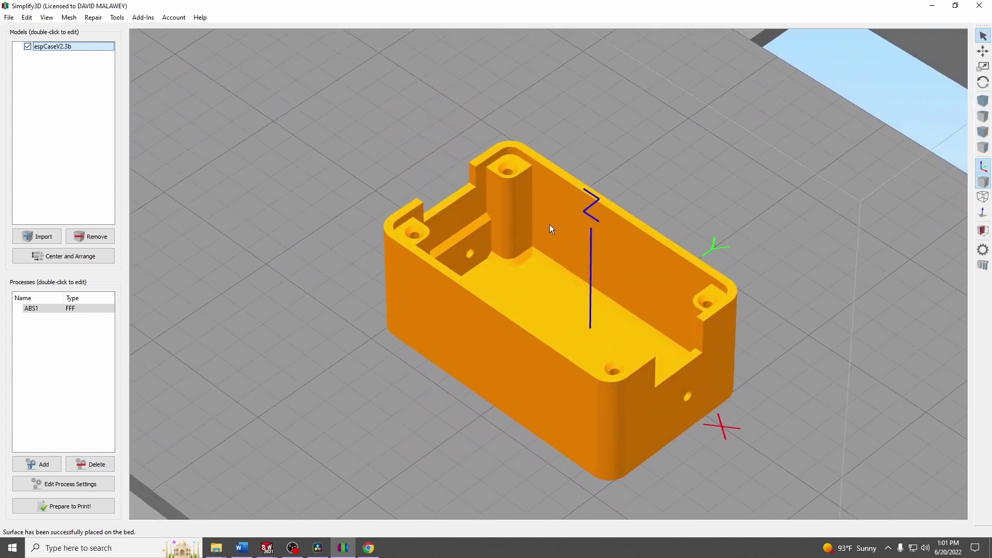
pyautogui.moveTo(551, 224); pyautogui.dragTo(539, 261, button='right')
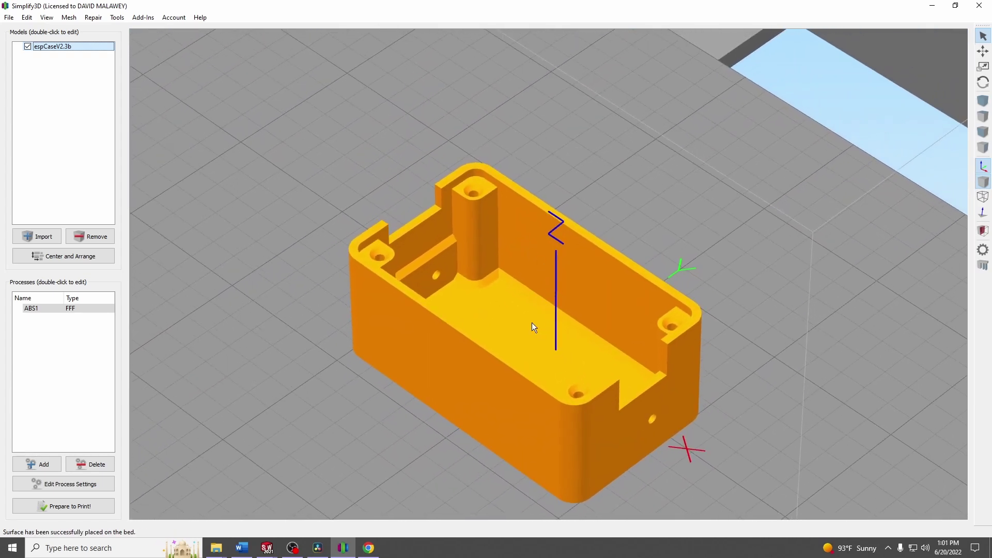
# Orbit and pan around the upright case to inspect the b2.3 label, slotted end and interior
pyautogui.moveTo(532, 322)
pyautogui.mouseDown()
pyautogui.moveTo(607, 260)
pyautogui.moveTo(467, 280)
pyautogui.moveTo(270, 286)
pyautogui.mouseUp()
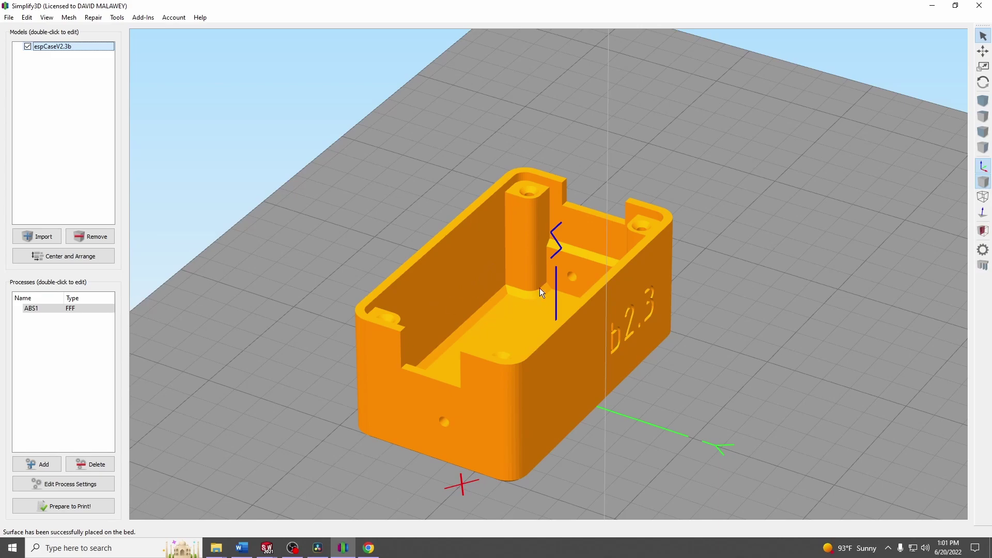
pyautogui.moveTo(467, 308)
pyautogui.mouseDown()
pyautogui.moveTo(471, 300)
pyautogui.moveTo(354, 215)
pyautogui.moveTo(330, 164)
pyautogui.moveTo(386, 246)
pyautogui.moveTo(690, 310)
pyautogui.moveTo(703, 324)
pyautogui.moveTo(639, 313)
pyautogui.mouseUp()
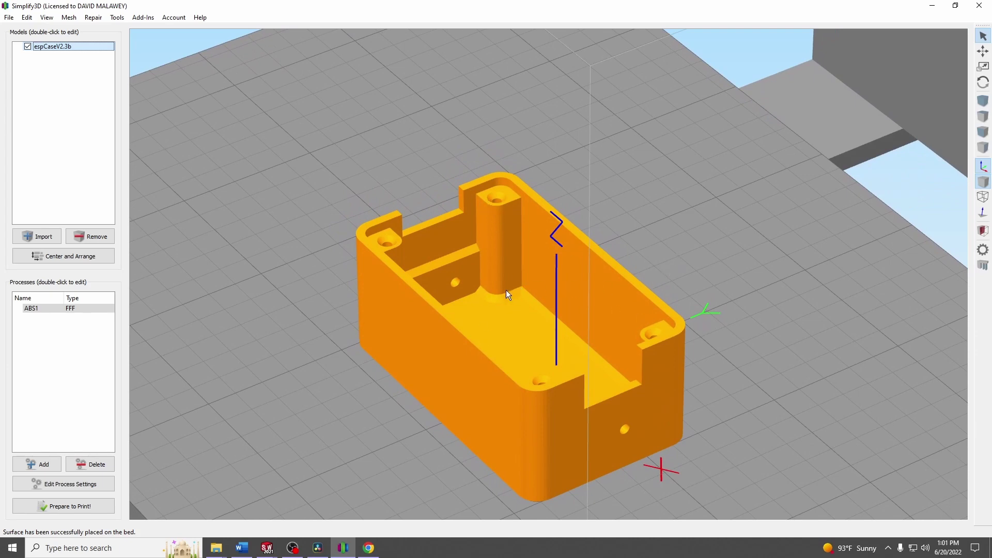
pyautogui.moveTo(600, 238)
pyautogui.mouseDown()
pyautogui.moveTo(624, 222)
pyautogui.moveTo(413, 215)
pyautogui.moveTo(328, 192)
pyautogui.moveTo(353, 174)
pyautogui.mouseUp()
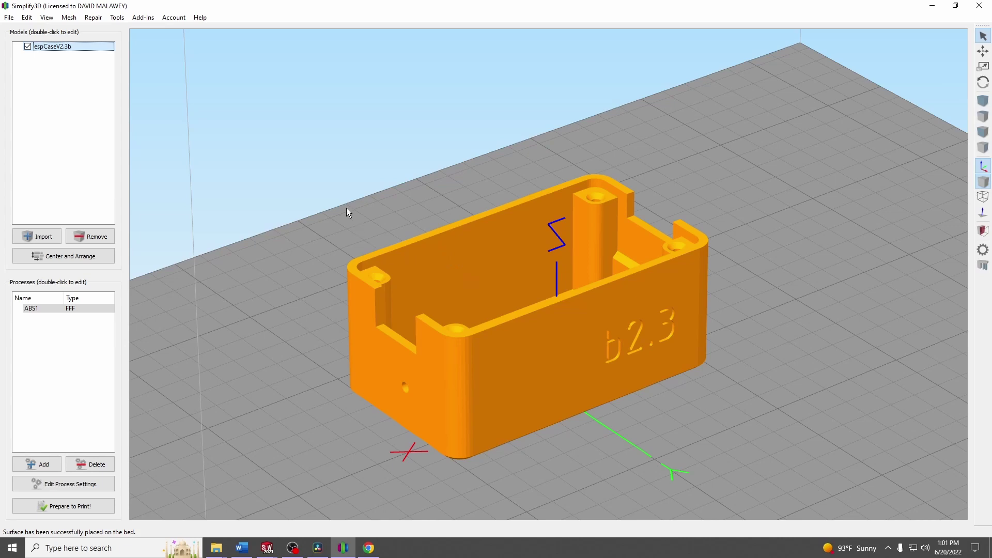
pyautogui.moveTo(347, 208)
pyautogui.mouseDown()
pyautogui.moveTo(638, 239)
pyautogui.moveTo(664, 228)
pyautogui.mouseUp()
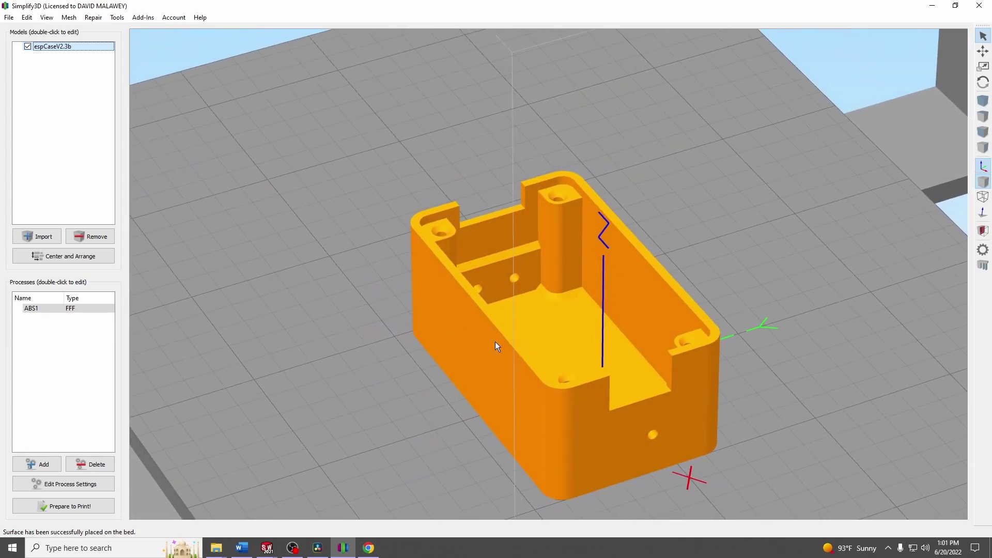
pyautogui.moveTo(700, 325)
pyautogui.mouseDown()
pyautogui.moveTo(688, 292)
pyautogui.moveTo(583, 279)
pyautogui.moveTo(489, 249)
pyautogui.moveTo(469, 221)
pyautogui.mouseUp()
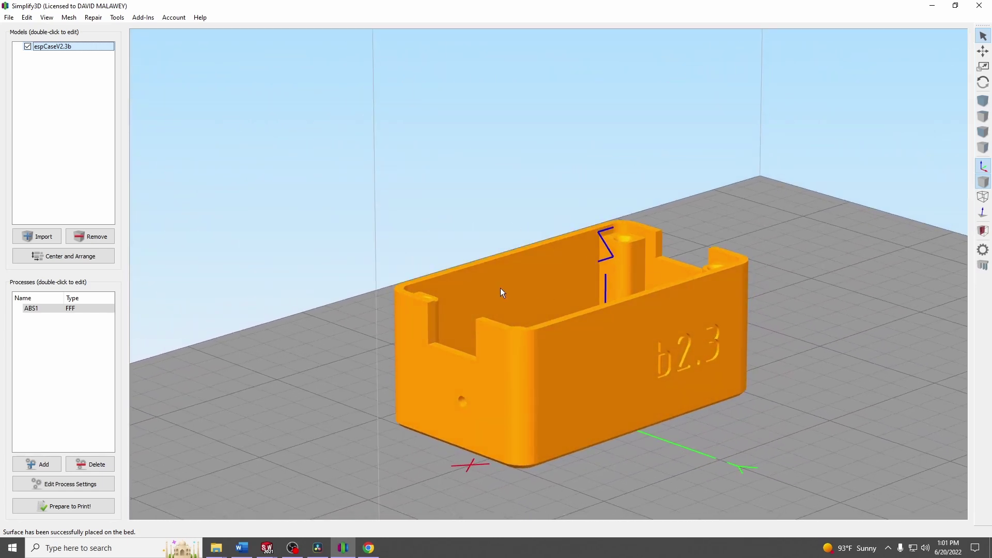
pyautogui.moveTo(666, 219)
pyautogui.mouseDown()
pyautogui.moveTo(429, 244)
pyautogui.moveTo(373, 262)
pyautogui.moveTo(365, 249)
pyautogui.moveTo(359, 265)
pyautogui.mouseUp()
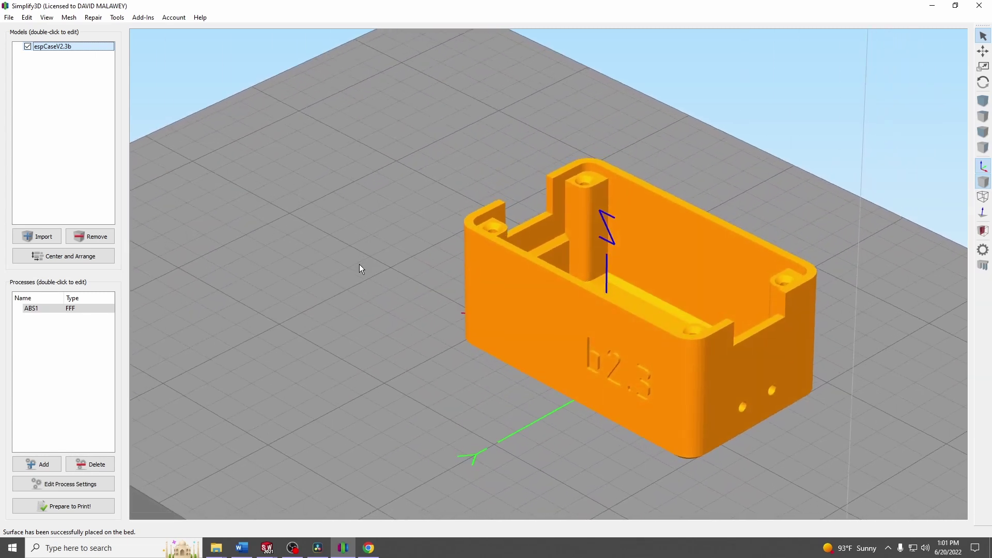
pyautogui.moveTo(655, 279); pyautogui.dragTo(586, 285, button='right')
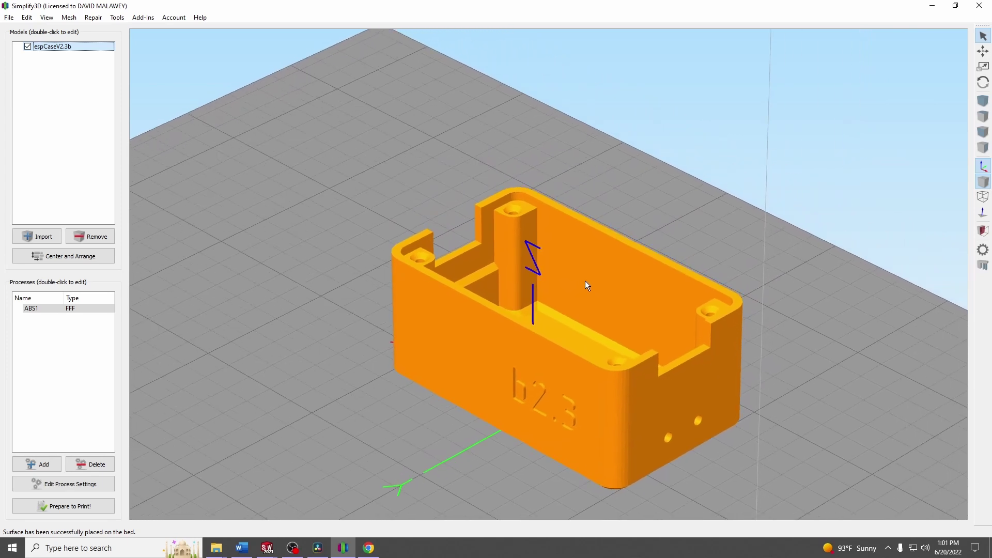
pyautogui.moveTo(591, 266)
pyautogui.mouseDown()
pyautogui.moveTo(571, 283)
pyautogui.moveTo(588, 300)
pyautogui.moveTo(200, 206)
pyautogui.moveTo(235, 345)
pyautogui.moveTo(448, 284)
pyautogui.moveTo(580, 282)
pyautogui.moveTo(549, 288)
pyautogui.moveTo(563, 226)
pyautogui.moveTo(551, 147)
pyautogui.moveTo(577, 179)
pyautogui.moveTo(579, 370)
pyautogui.mouseUp()
pyautogui.moveTo(636, 376)
pyautogui.mouseDown(button='right')
pyautogui.moveTo(582, 297)
pyautogui.moveTo(565, 304)
pyautogui.mouseUp(button='right')
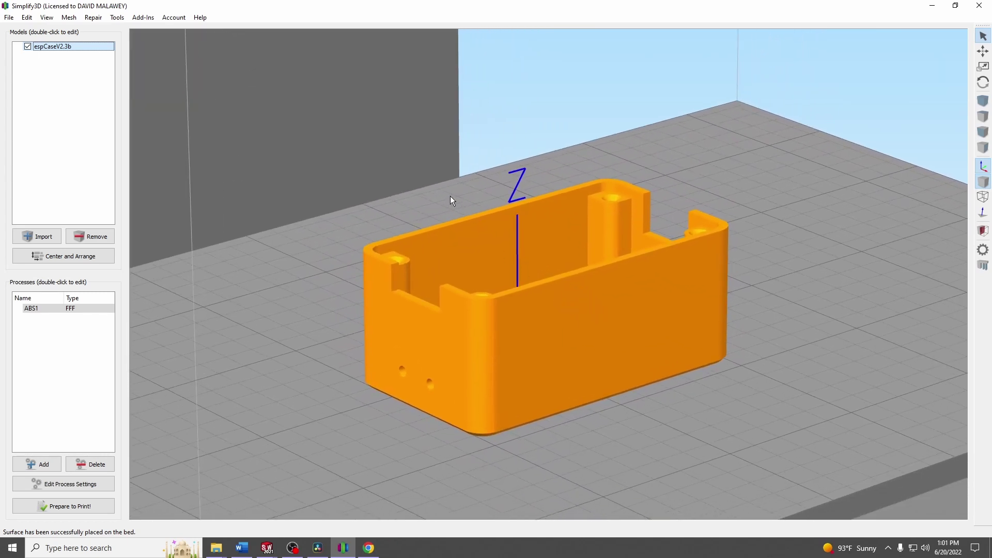
pyautogui.moveTo(450, 196)
pyautogui.mouseDown()
pyautogui.moveTo(462, 247)
pyautogui.moveTo(812, 150)
pyautogui.moveTo(869, 171)
pyautogui.moveTo(658, 158)
pyautogui.moveTo(575, 195)
pyautogui.moveTo(576, 247)
pyautogui.moveTo(569, 229)
pyautogui.moveTo(582, 282)
pyautogui.moveTo(560, 199)
pyautogui.moveTo(559, 207)
pyautogui.mouseUp()
pyautogui.scroll(1, 581, 220)
pyautogui.scroll(2, 583, 220)
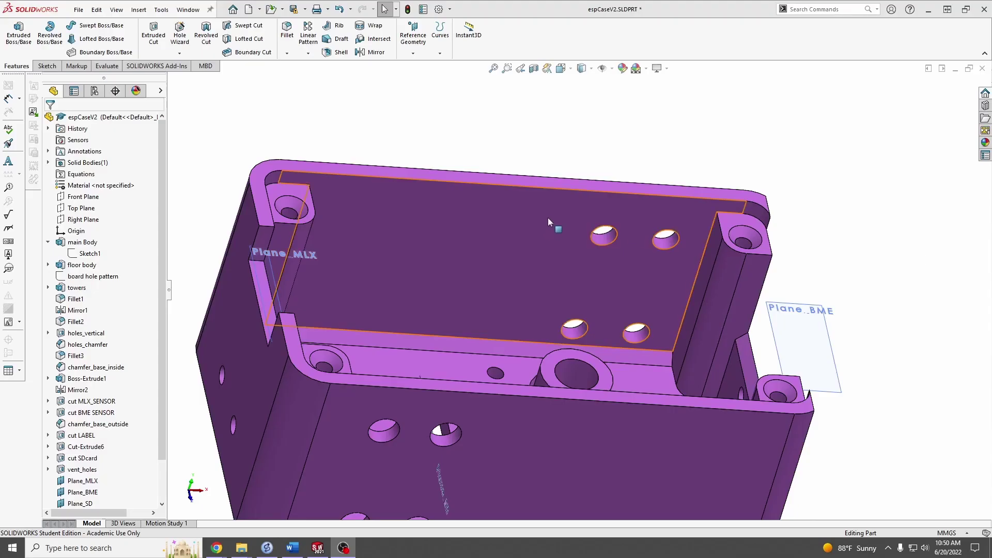
pyautogui.moveTo(602, 201); pyautogui.dragTo(549, 188, button='middle')
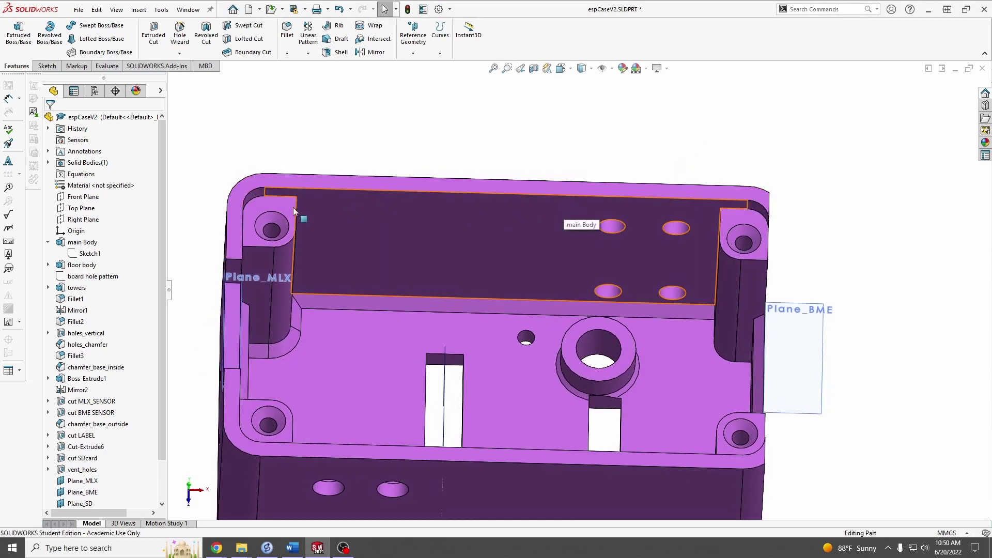
pyautogui.rightClick(88, 253)
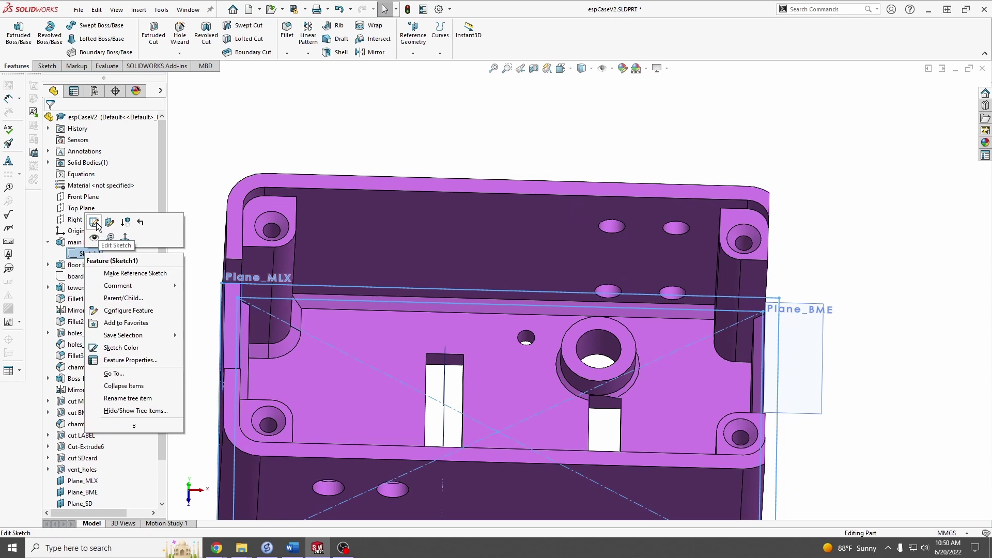
pyautogui.click(96, 224)
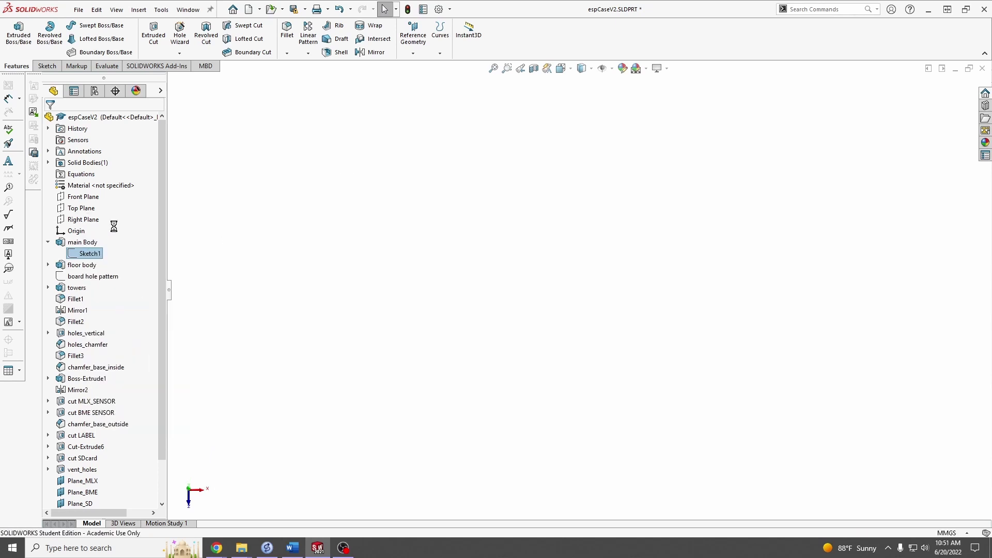
pyautogui.scroll(-5, 635, 278)
pyautogui.scroll(-3, 634, 277)
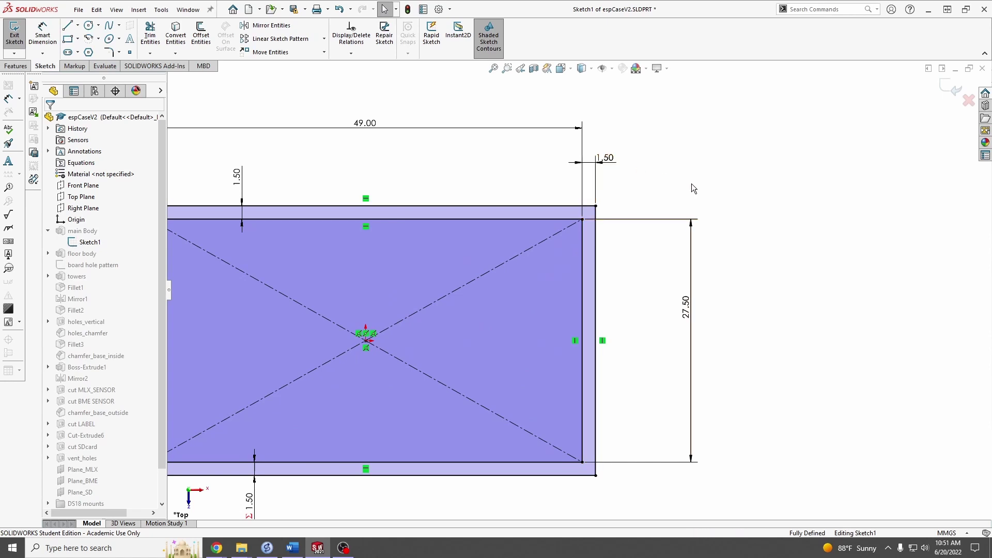
pyautogui.press('f')
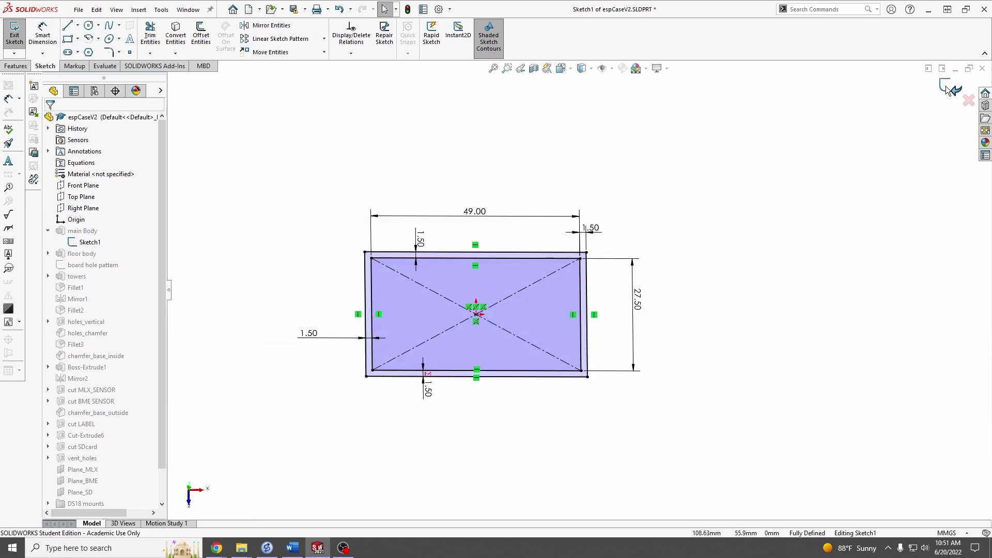
pyautogui.click(950, 88)
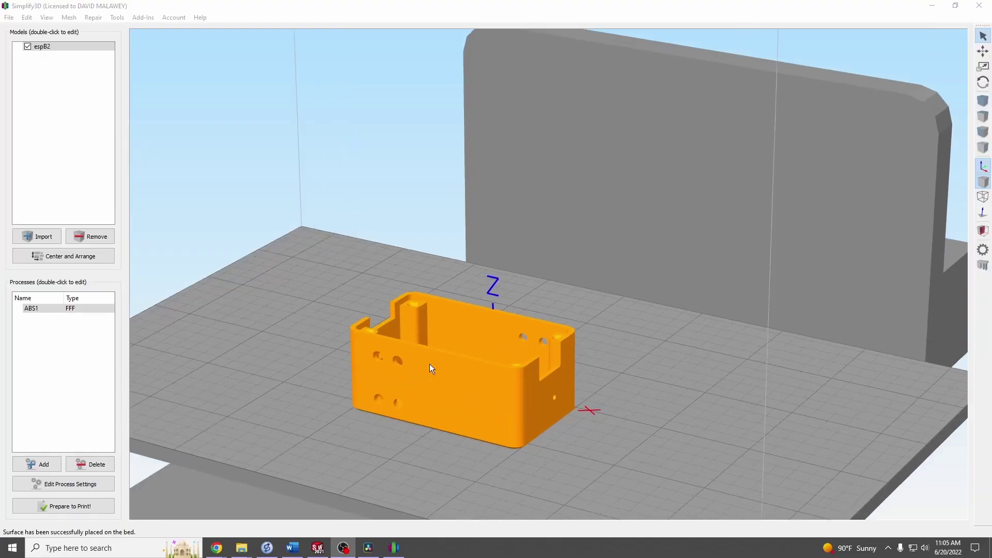
pyautogui.scroll(2, 372, 380)
pyautogui.scroll(3, 342, 387)
pyautogui.scroll(-3, 362, 384)
pyautogui.scroll(1, 530, 294)
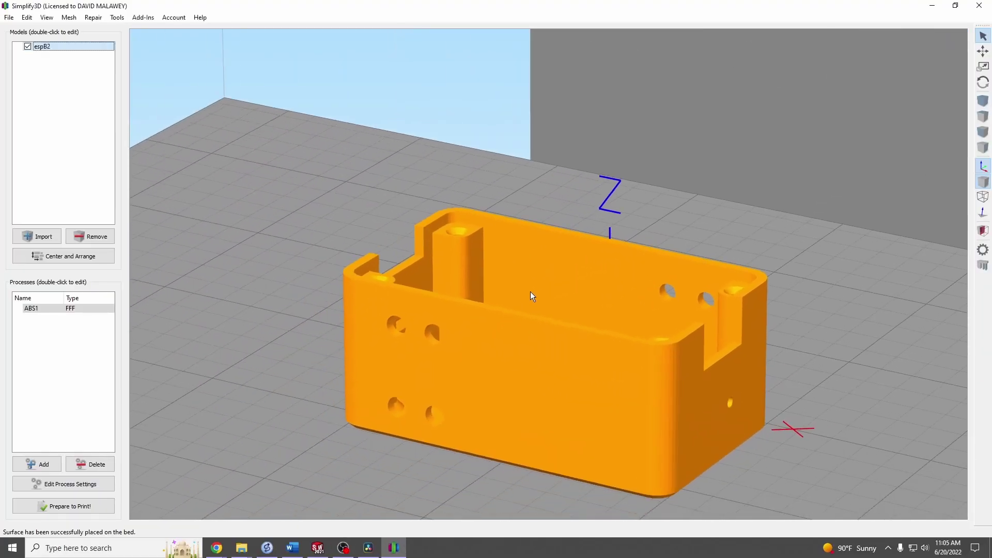
pyautogui.scroll(2, 565, 254)
pyautogui.scroll(2, 354, 326)
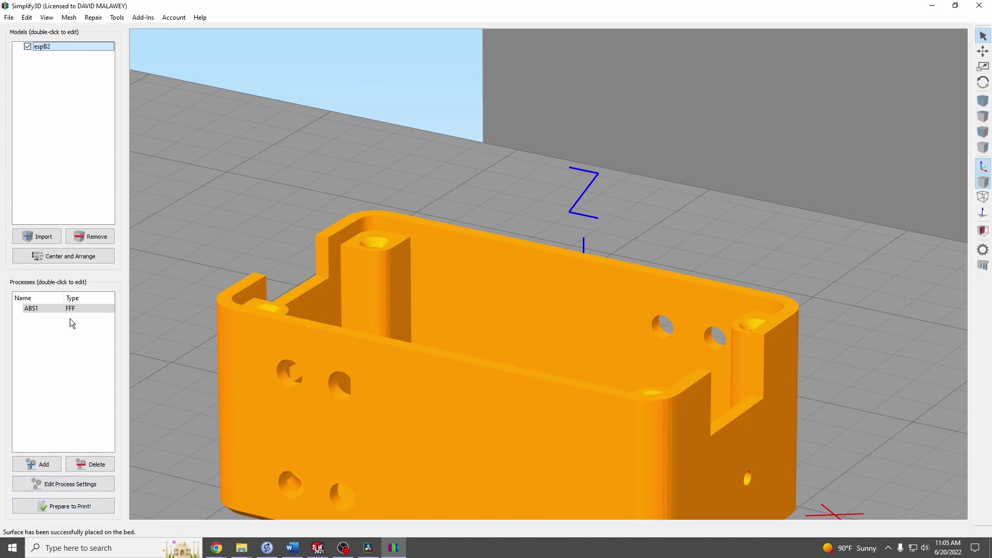
pyautogui.doubleClick(49, 310)
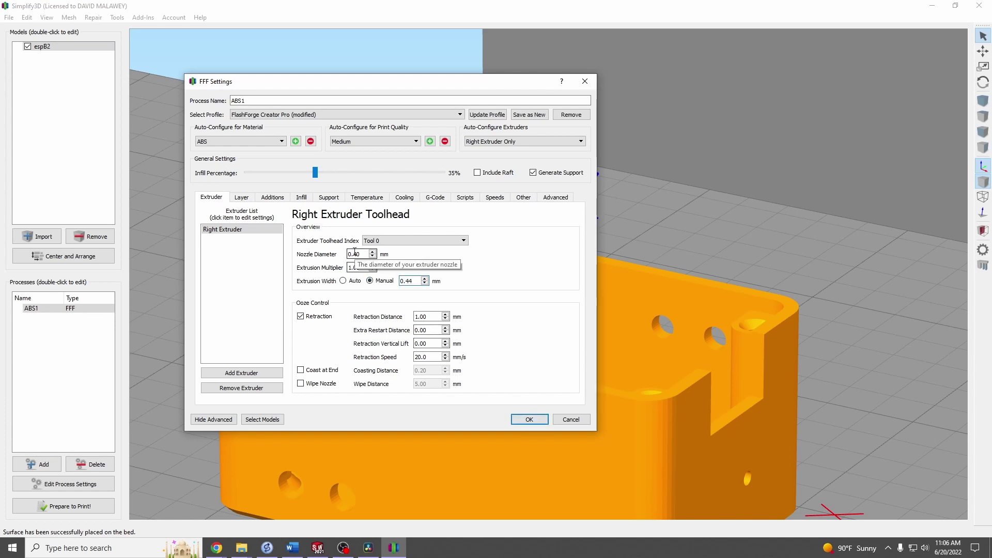
pyautogui.click(524, 422)
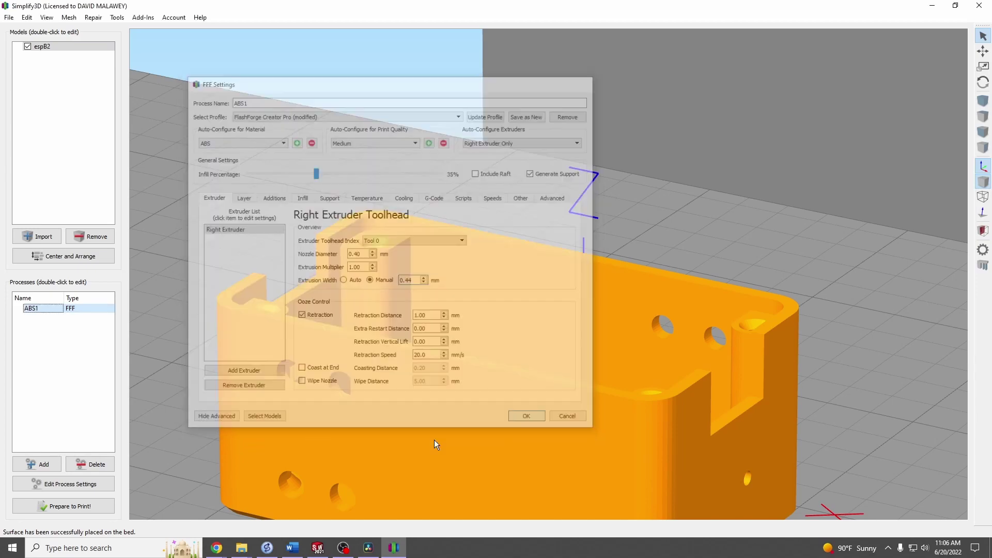
# Slice the case and limit the toolpath preview to layers 1–56
pyautogui.click(66, 505)
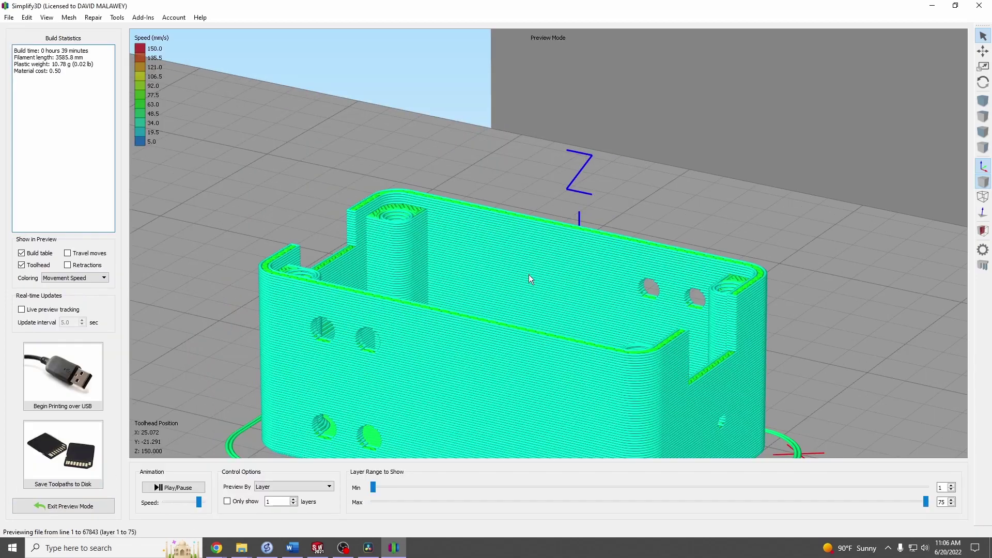
pyautogui.moveTo(584, 270)
pyautogui.mouseDown()
pyautogui.moveTo(427, 320)
pyautogui.moveTo(530, 200)
pyautogui.mouseUp()
pyautogui.scroll(3, 588, 143)
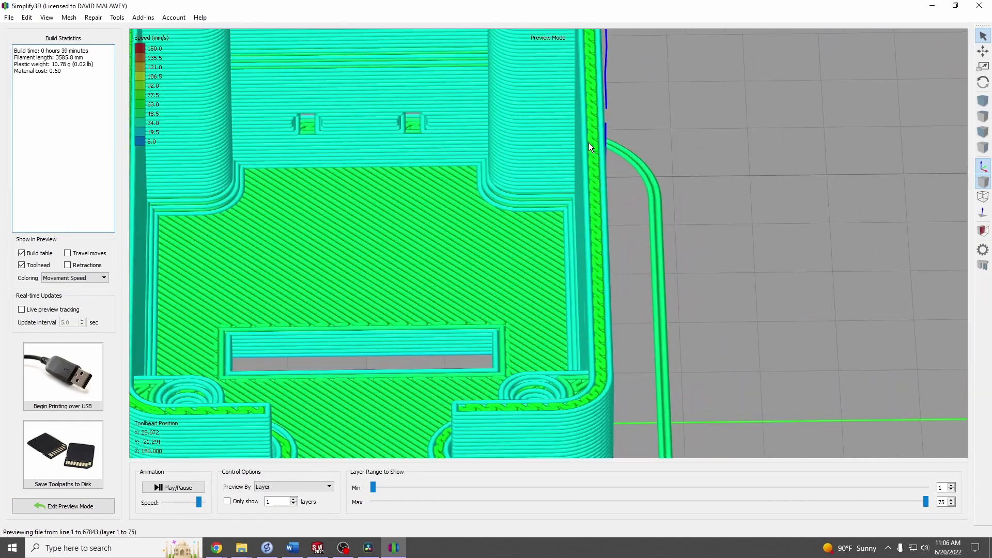
pyautogui.scroll(3, 534, 271)
pyautogui.scroll(3, 532, 231)
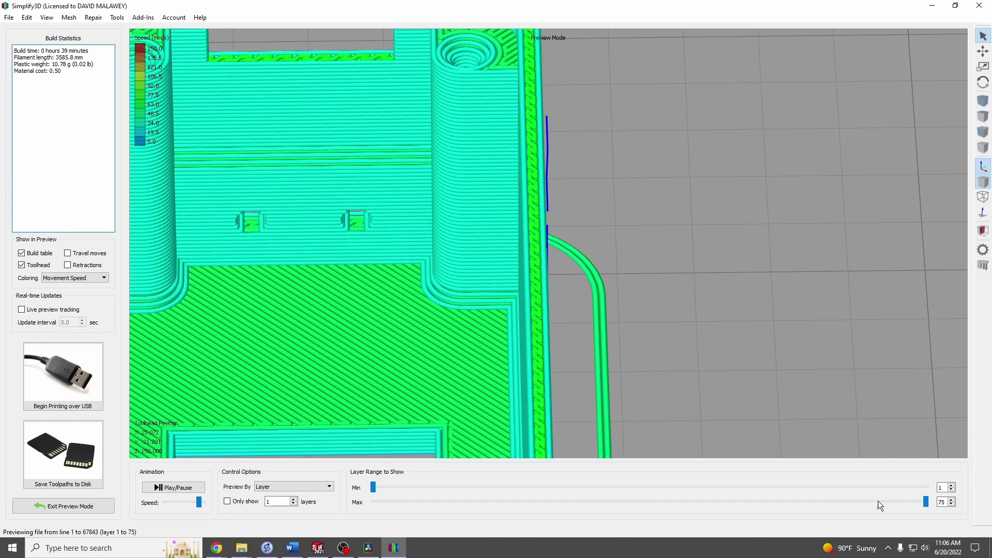
pyautogui.moveTo(922, 502); pyautogui.dragTo(792, 509)
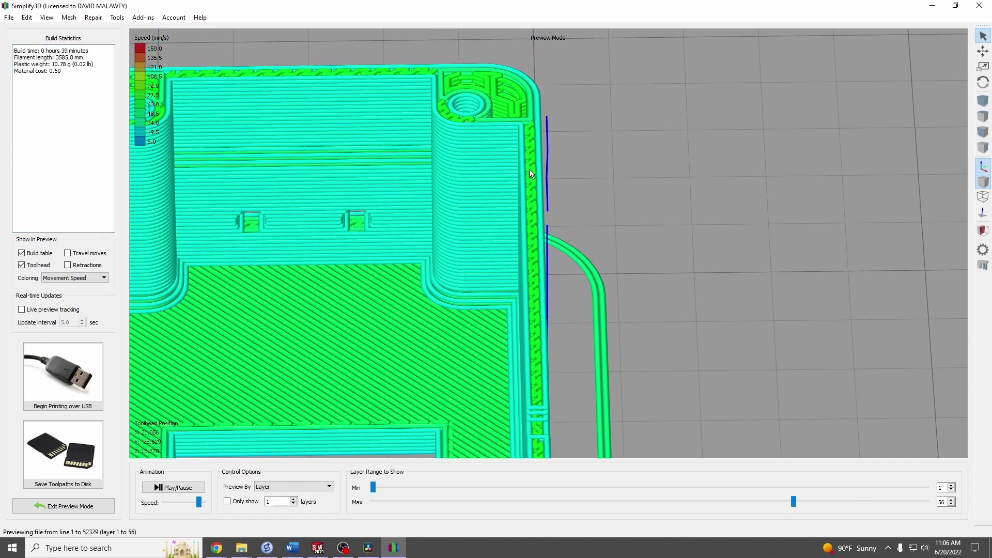
pyautogui.scroll(3, 530, 173)
pyautogui.scroll(2, 527, 188)
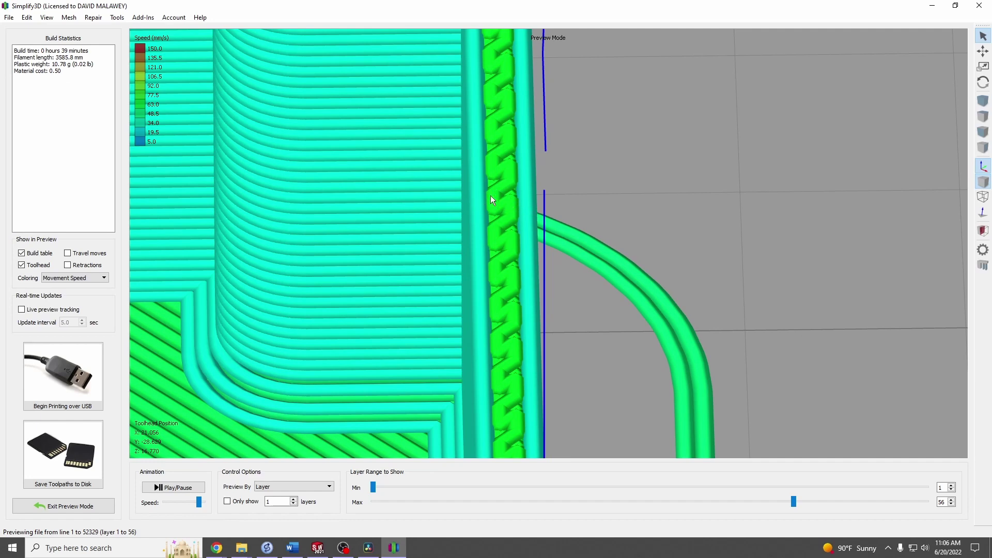
pyautogui.scroll(-3, 503, 236)
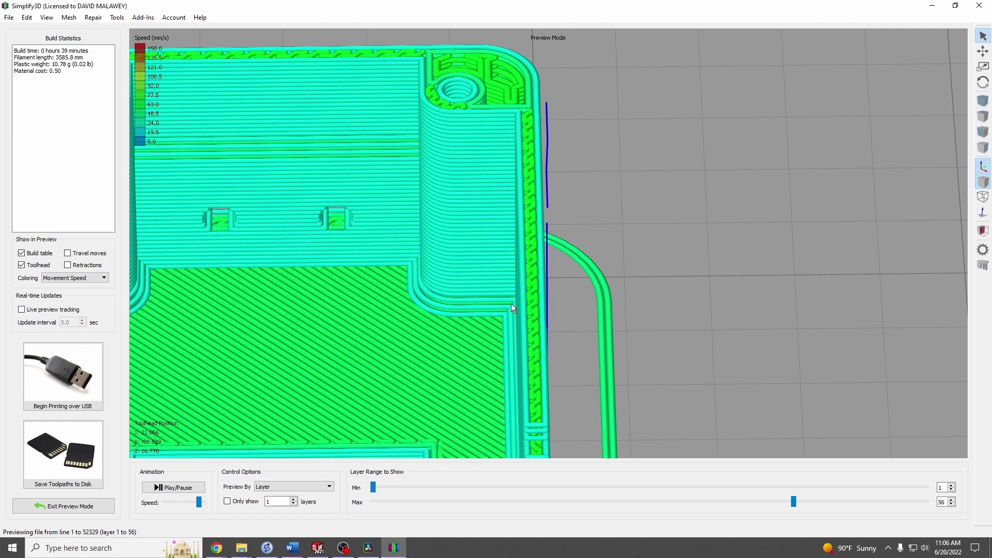
# Orbit and zoom around the layer-56 preview to inspect the case wall
pyautogui.moveTo(525, 291)
pyautogui.mouseDown()
pyautogui.moveTo(500, 287)
pyautogui.moveTo(476, 227)
pyautogui.mouseUp()
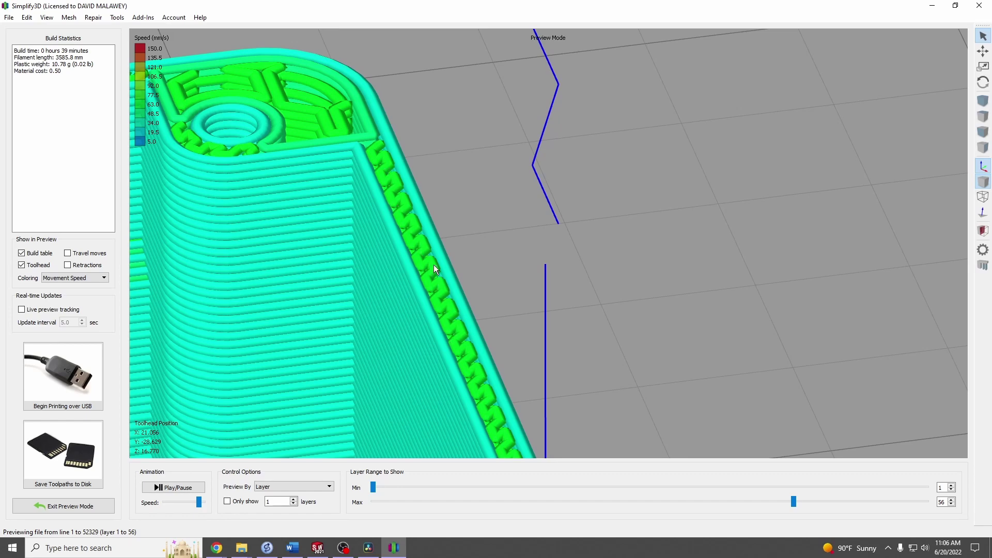
pyautogui.scroll(-3, 432, 248)
pyautogui.scroll(-2, 464, 284)
pyautogui.scroll(-2, 523, 344)
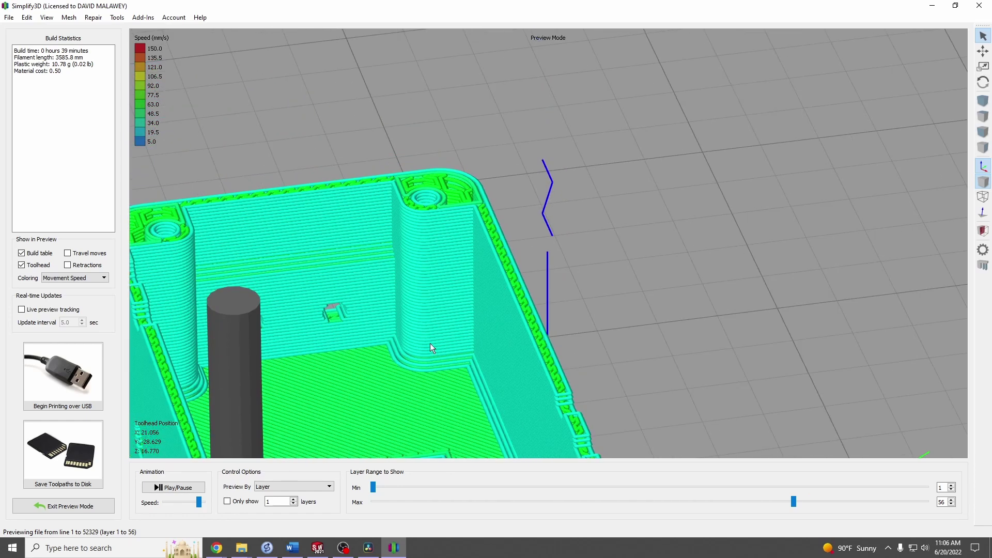
pyautogui.moveTo(462, 319)
pyautogui.mouseDown()
pyautogui.moveTo(288, 305)
pyautogui.moveTo(388, 243)
pyautogui.moveTo(656, 165)
pyautogui.mouseUp()
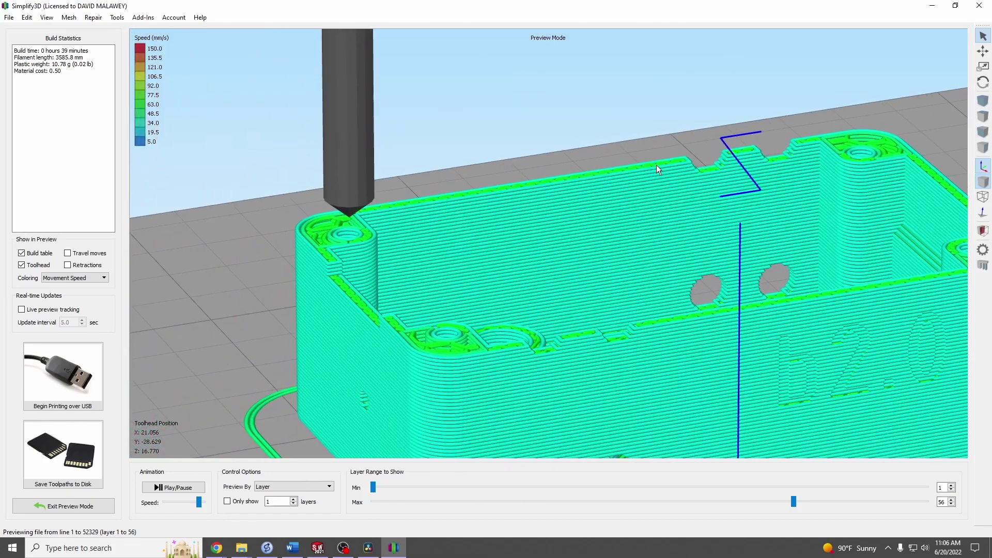
pyautogui.scroll(3, 566, 227)
pyautogui.moveTo(566, 226)
pyautogui.mouseDown()
pyautogui.moveTo(316, 364)
pyautogui.moveTo(422, 158)
pyautogui.mouseUp()
pyautogui.scroll(4, 458, 116)
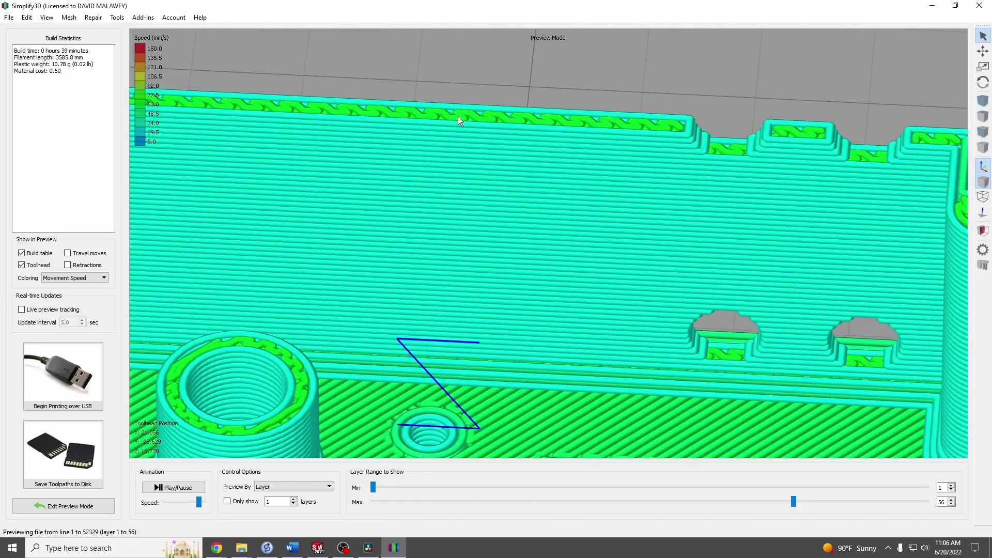
pyautogui.scroll(2, 521, 162)
pyautogui.scroll(-2, 510, 176)
pyautogui.scroll(2, 559, 256)
pyautogui.scroll(1, 546, 165)
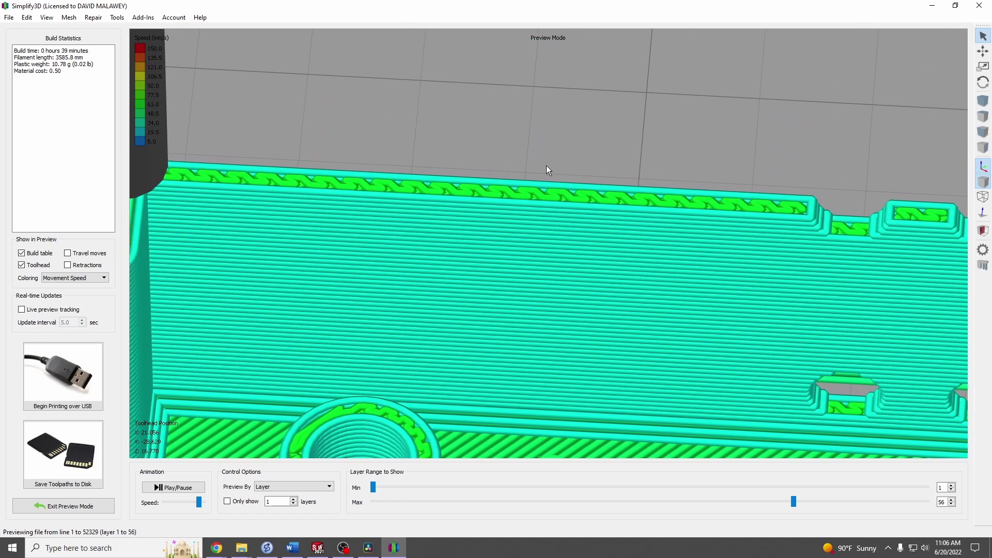
pyautogui.scroll(-3, 517, 219)
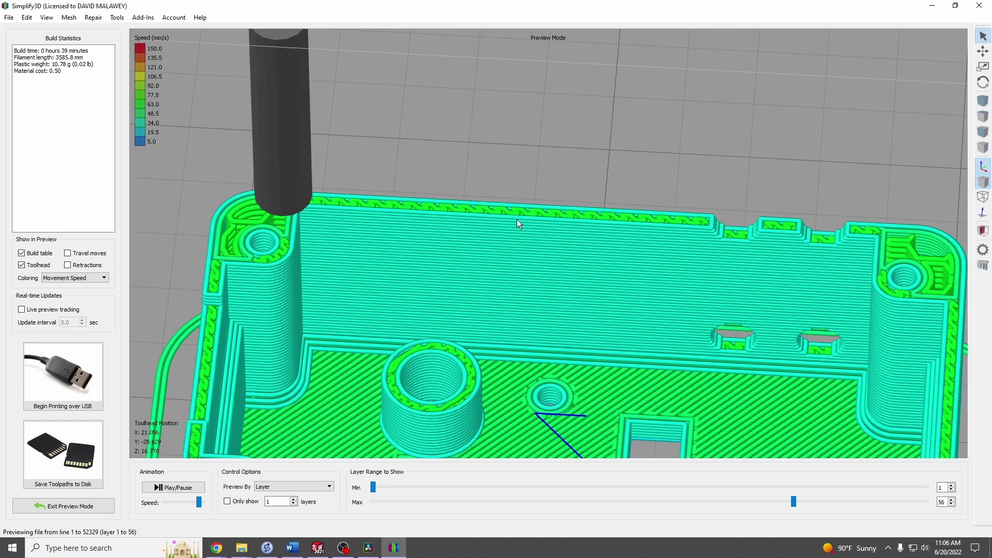
pyautogui.scroll(-2, 556, 248)
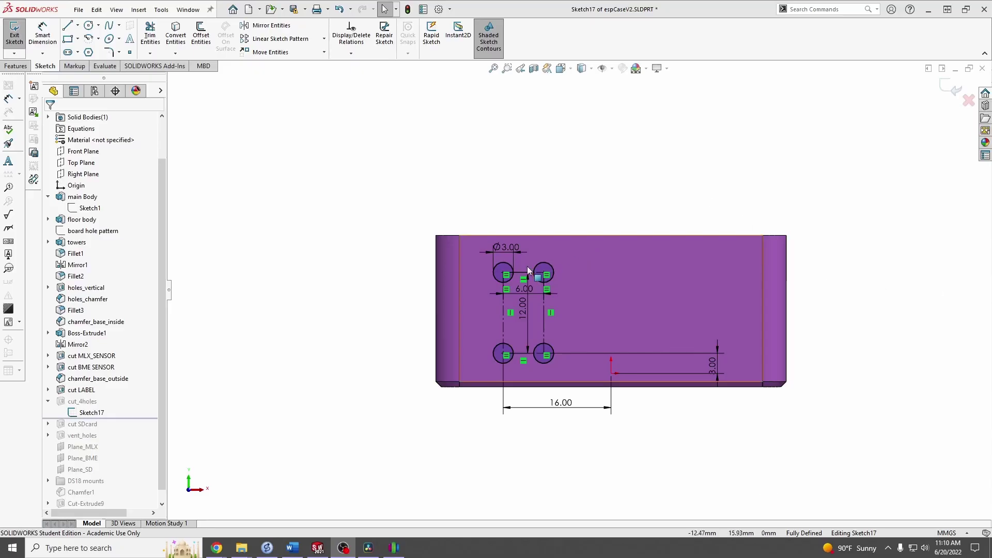
pyautogui.scroll(-5, 530, 263)
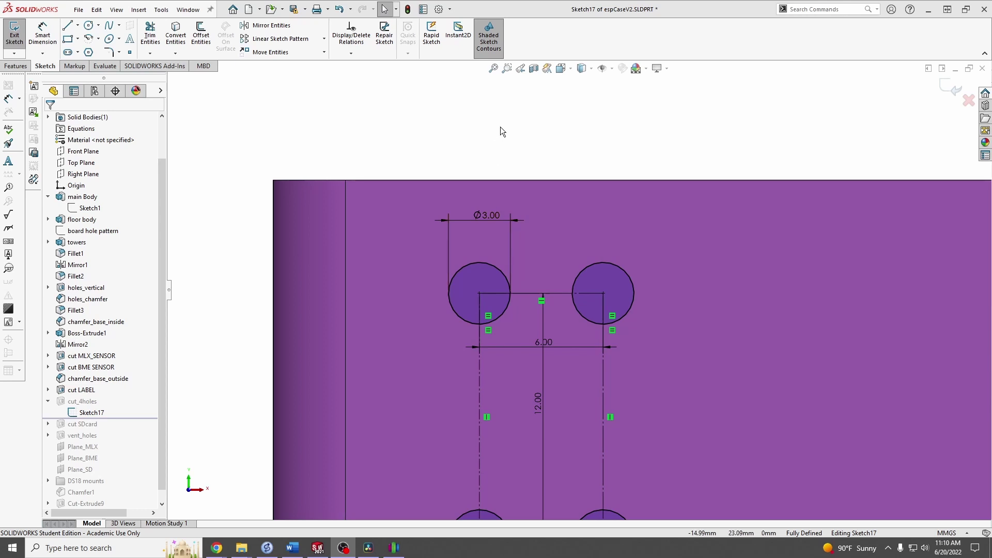
pyautogui.moveTo(500, 126); pyautogui.dragTo(532, 191, button='middle')
pyautogui.scroll(-2, 534, 196)
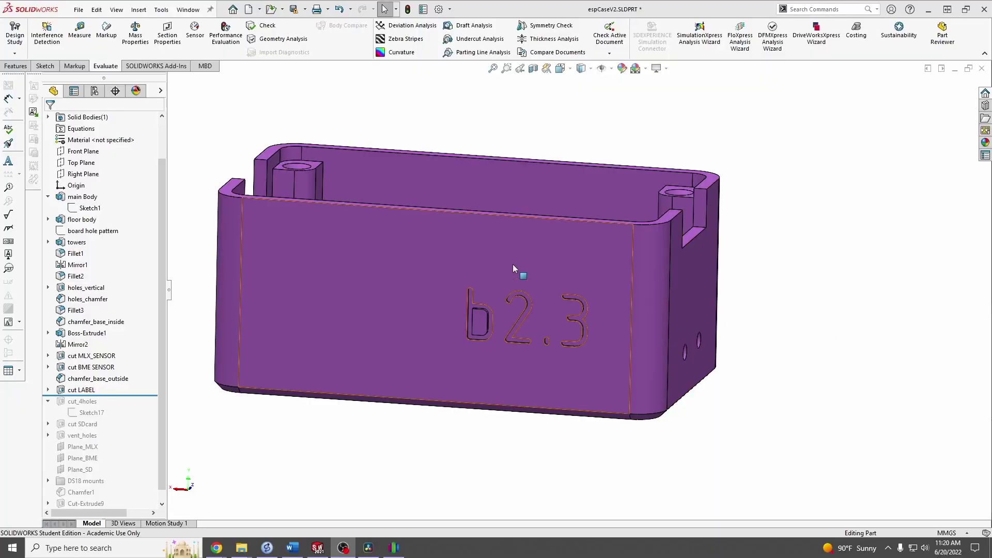
# Reopen the cut LABEL feature and accept its 0.50 mm Blind cut of the b2.3 lettering
pyautogui.scroll(-5, 490, 288)
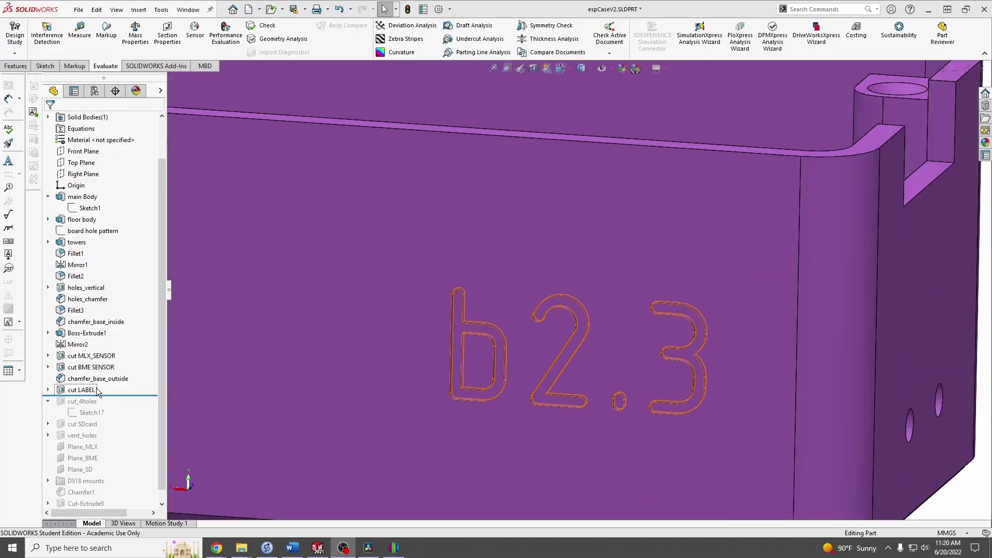
pyautogui.scroll(3, 467, 312)
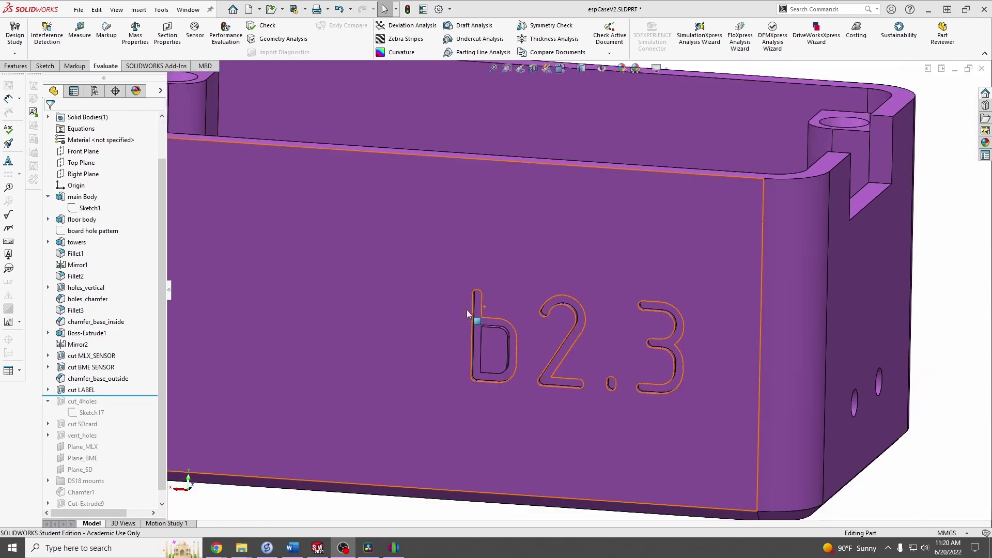
pyautogui.scroll(-1, 636, 323)
pyautogui.scroll(-2, 658, 323)
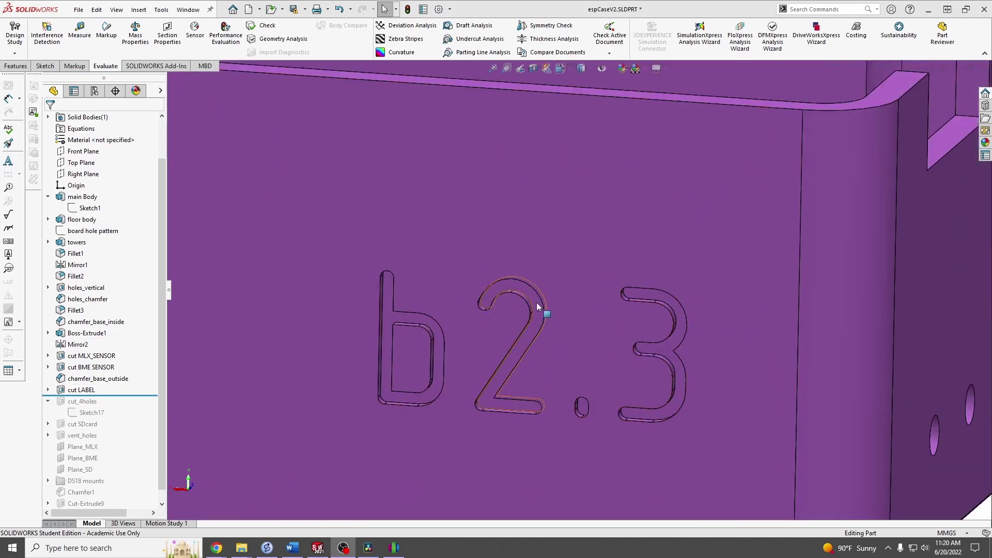
pyautogui.scroll(1, 667, 338)
pyautogui.scroll(3, 671, 338)
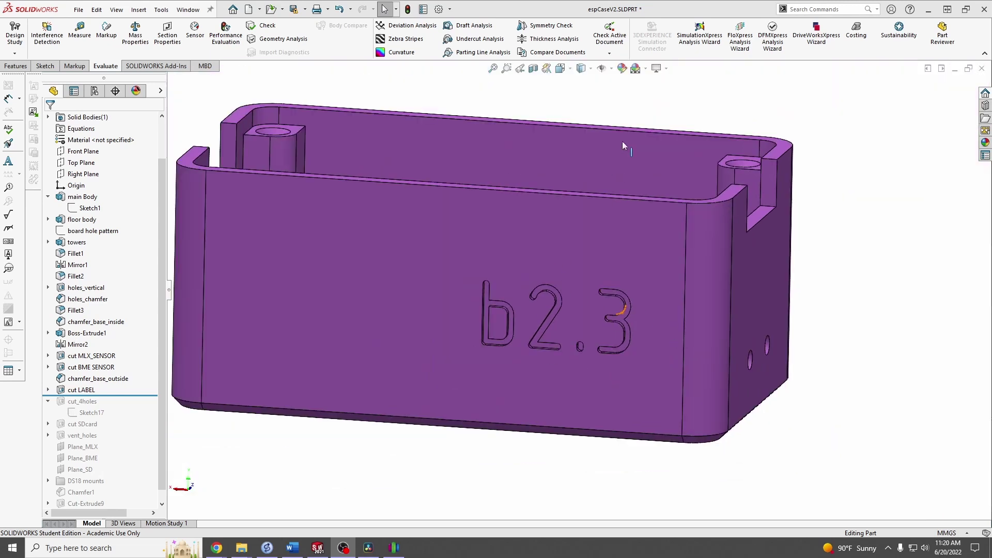
pyautogui.scroll(-3, 541, 280)
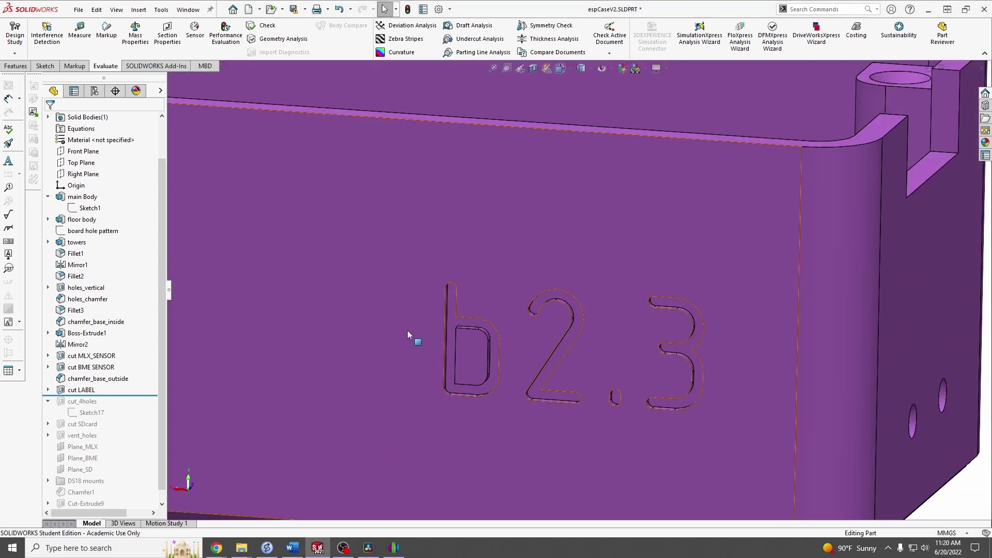
pyautogui.rightClick(71, 393)
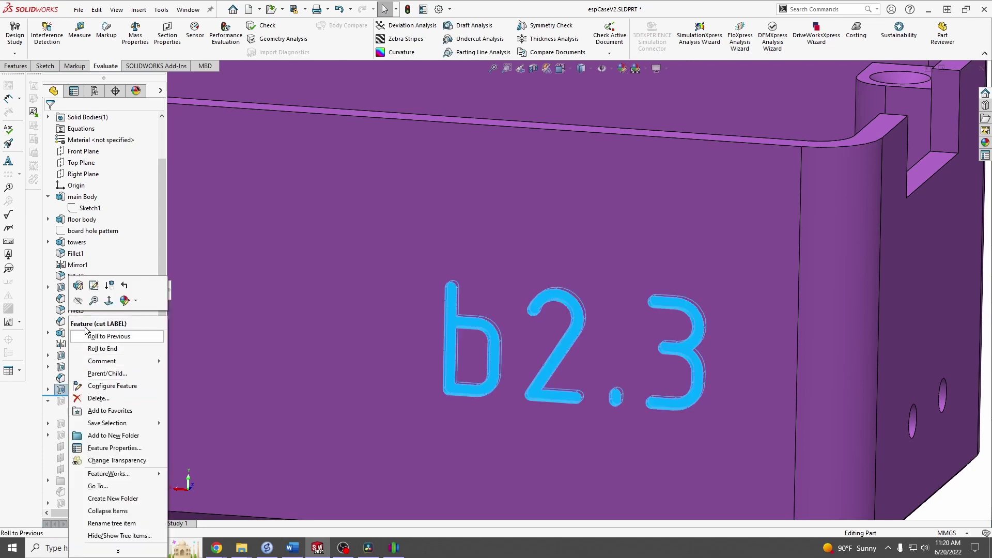
pyautogui.click(94, 285)
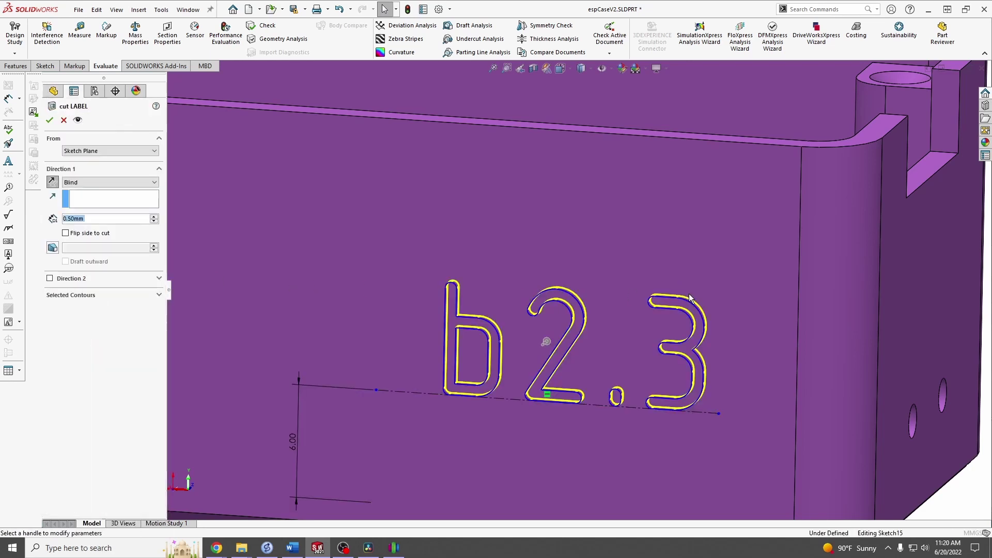
pyautogui.scroll(3, 709, 285)
pyautogui.scroll(-3, 640, 288)
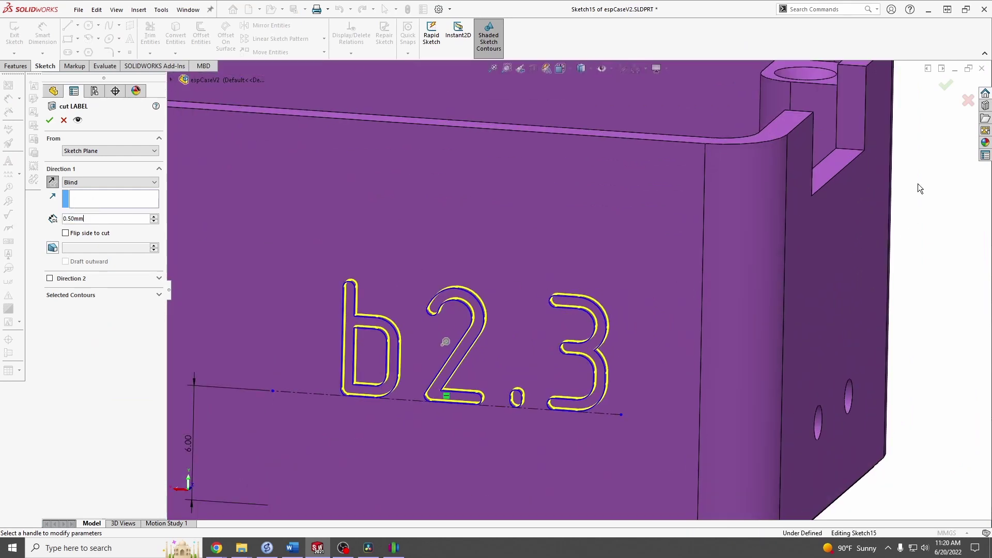
pyautogui.press('Return')
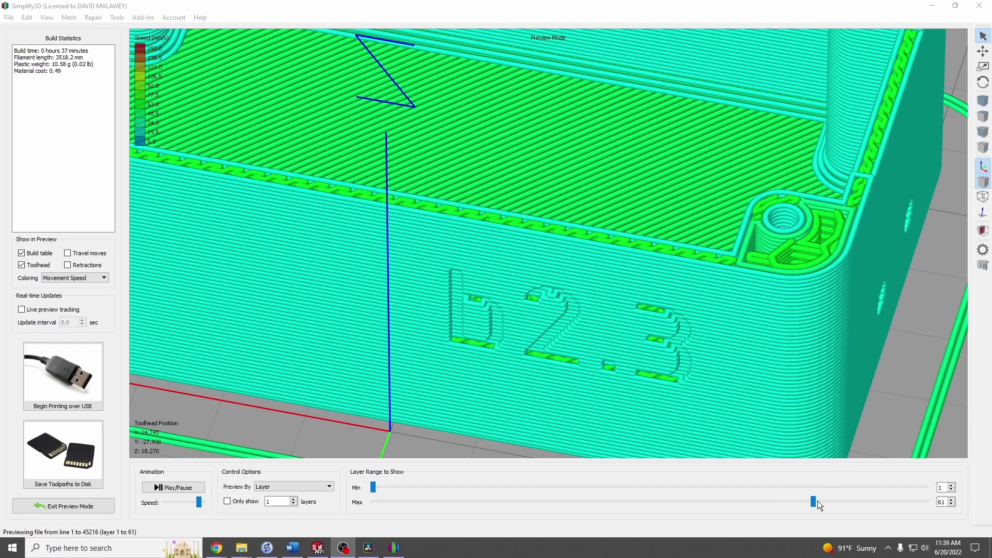
# Lower the preview's top layer to 44 and zoom onto the b2.3 label in the wall
pyautogui.moveTo(817, 501); pyautogui.dragTo(682, 502)
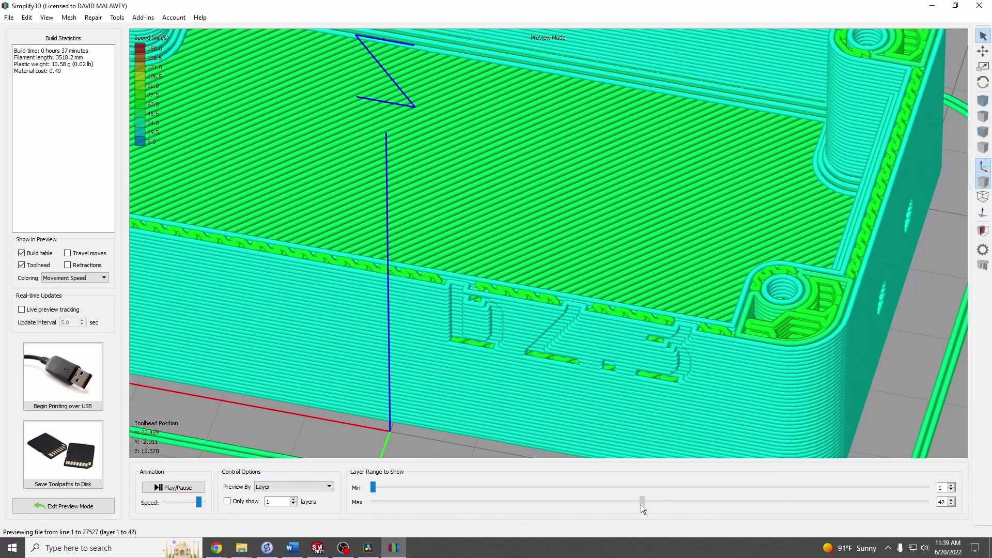
pyautogui.moveTo(641, 504)
pyautogui.mouseDown()
pyautogui.moveTo(493, 503)
pyautogui.moveTo(683, 497)
pyautogui.moveTo(655, 495)
pyautogui.mouseUp()
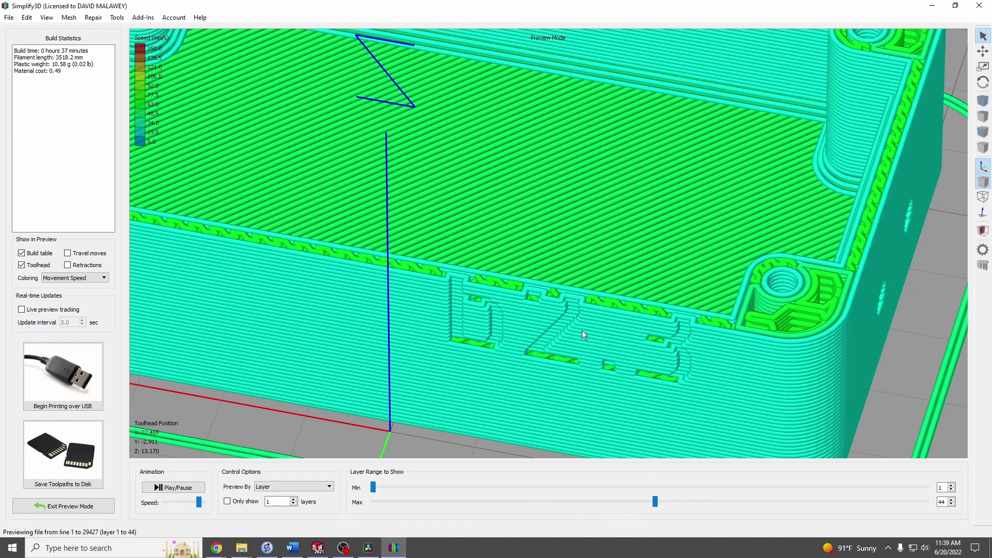
pyautogui.scroll(3, 581, 333)
pyautogui.scroll(2, 577, 325)
pyautogui.scroll(2, 584, 339)
pyautogui.scroll(1, 540, 347)
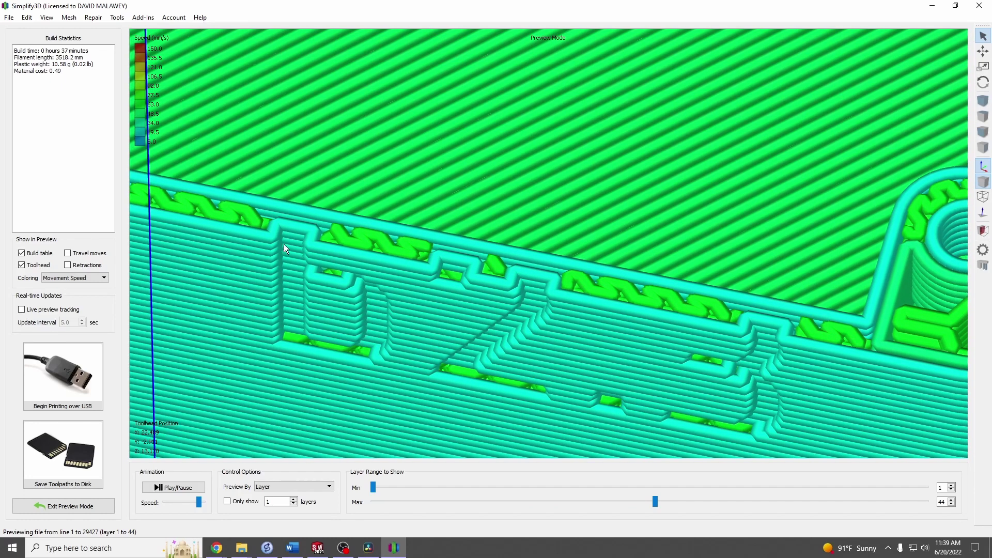
pyautogui.moveTo(519, 307)
pyautogui.mouseDown(button='right')
pyautogui.moveTo(548, 265)
pyautogui.moveTo(587, 43)
pyautogui.mouseUp(button='right')
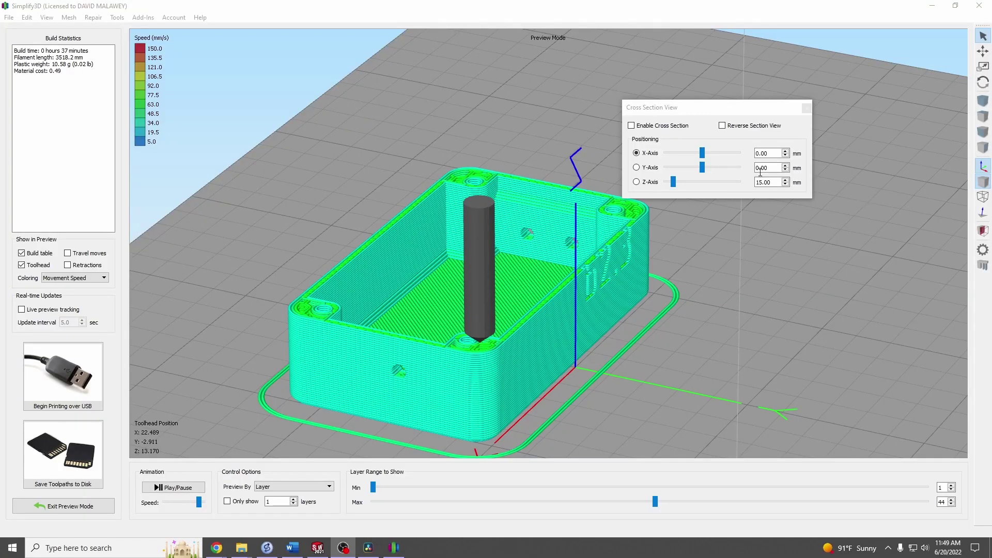
# Enable the cross section and orbit and zoom onto the squished perimeter wall layers
pyautogui.click(631, 125)
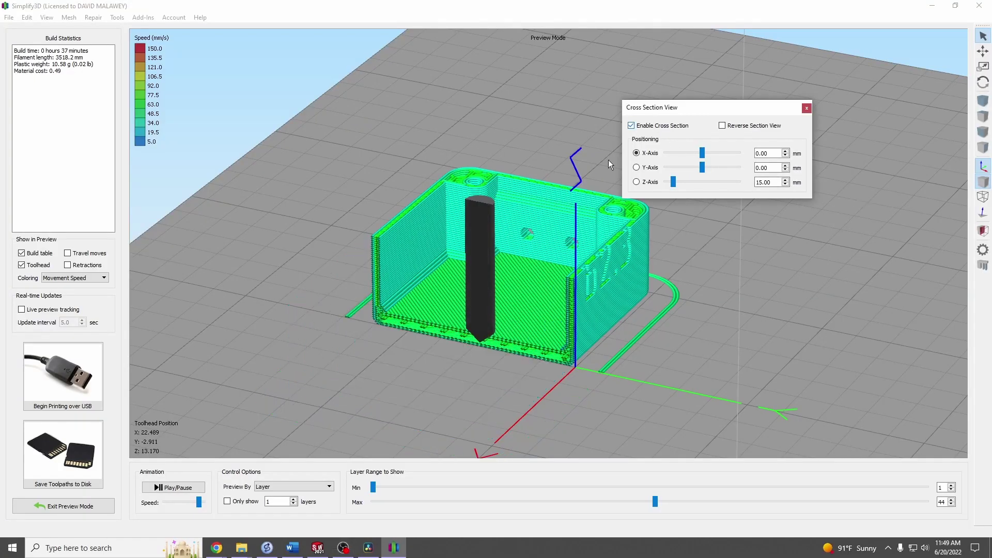
pyautogui.moveTo(370, 229)
pyautogui.mouseDown()
pyautogui.moveTo(404, 217)
pyautogui.moveTo(368, 248)
pyautogui.moveTo(456, 215)
pyautogui.moveTo(390, 264)
pyautogui.moveTo(297, 271)
pyautogui.moveTo(388, 271)
pyautogui.mouseUp()
pyautogui.scroll(3, 377, 270)
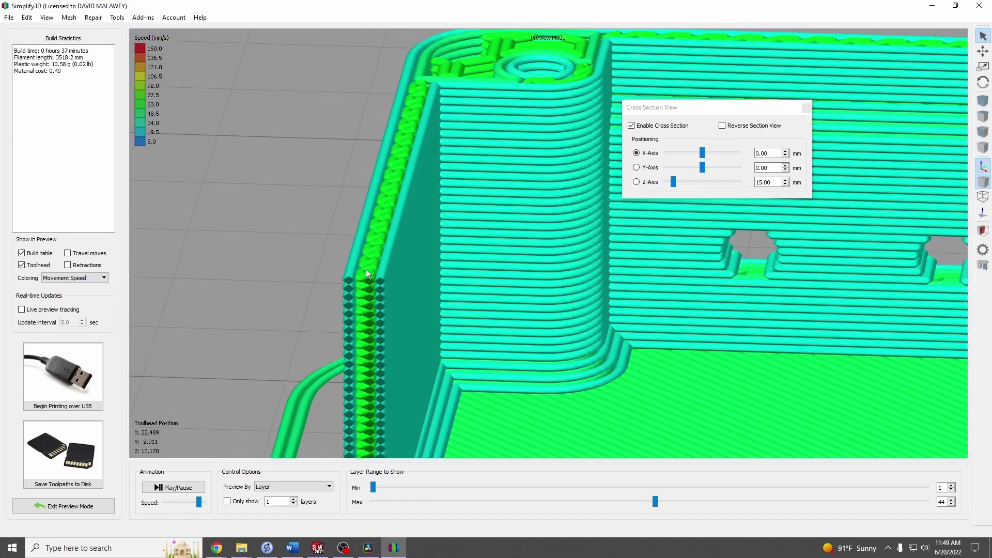
pyautogui.scroll(3, 335, 279)
pyautogui.moveTo(303, 289)
pyautogui.mouseDown()
pyautogui.moveTo(506, 263)
pyautogui.moveTo(455, 261)
pyautogui.moveTo(472, 184)
pyautogui.moveTo(499, 140)
pyautogui.moveTo(478, 233)
pyautogui.mouseUp()
pyautogui.scroll(2, 496, 265)
pyautogui.scroll(2, 471, 269)
pyautogui.scroll(2, 450, 271)
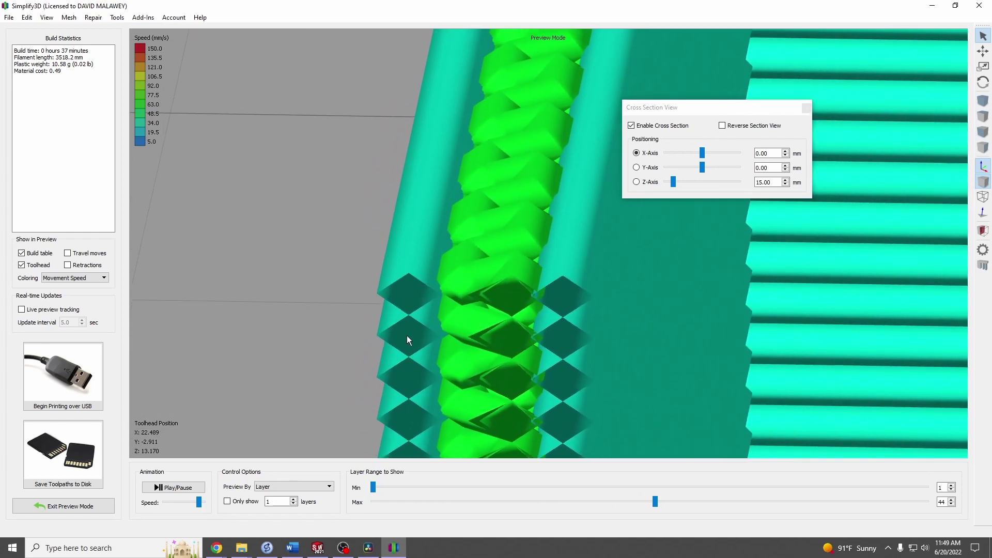
pyautogui.moveTo(651, 501)
pyautogui.mouseDown()
pyautogui.moveTo(630, 496)
pyautogui.moveTo(658, 489)
pyautogui.mouseUp()
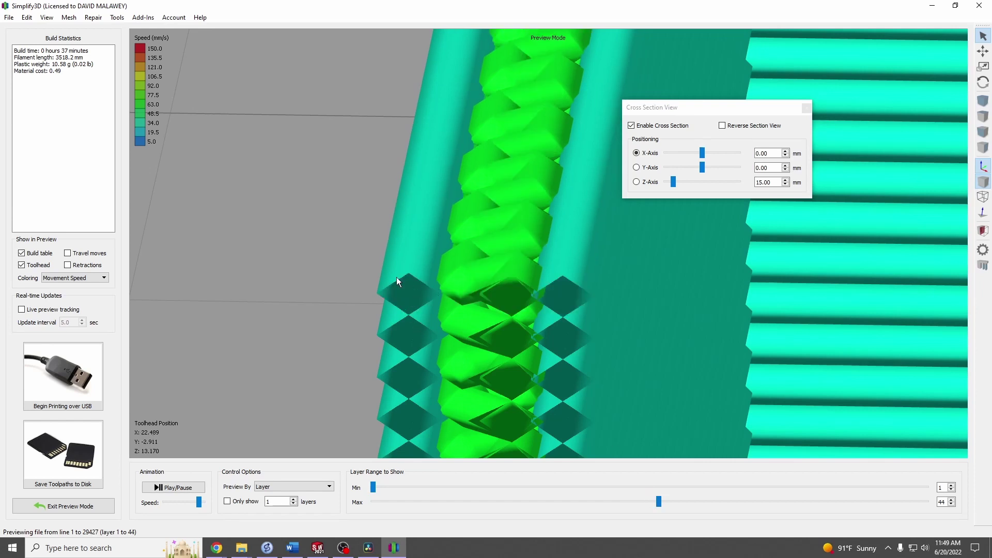
pyautogui.moveTo(385, 336)
pyautogui.mouseDown()
pyautogui.moveTo(406, 342)
pyautogui.moveTo(419, 323)
pyautogui.moveTo(428, 381)
pyautogui.moveTo(456, 265)
pyautogui.moveTo(473, 274)
pyautogui.mouseUp()
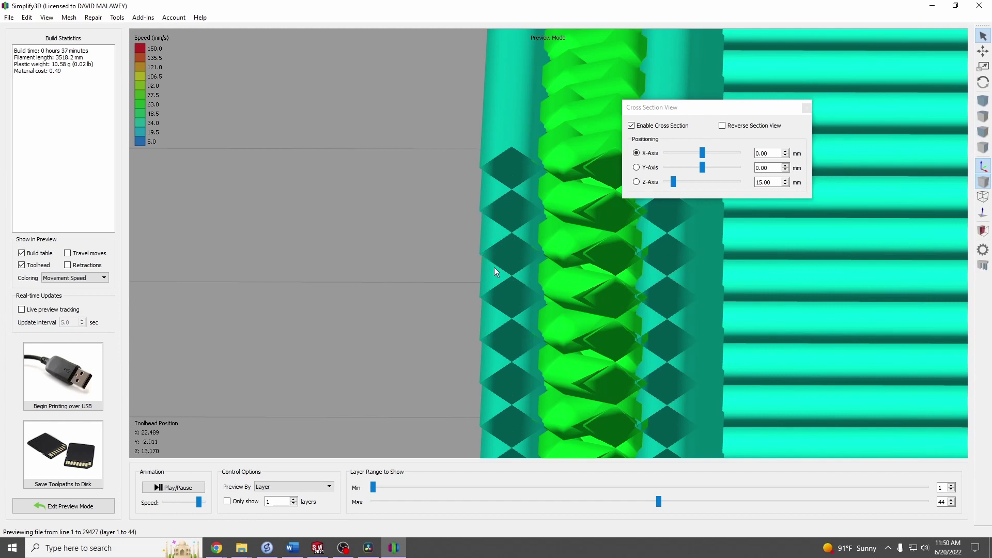
pyautogui.click(805, 109)
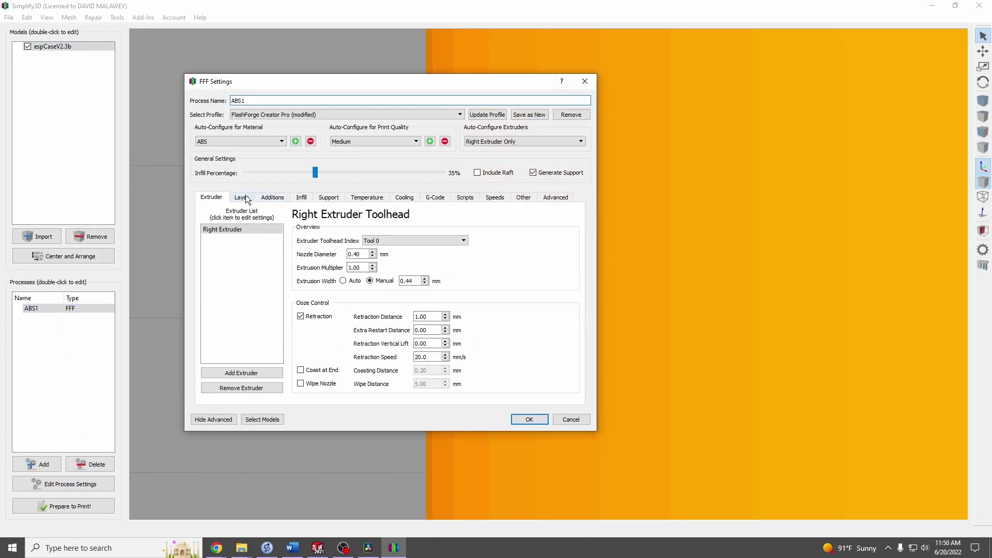
# Show the ABS1 Layer settings with the 0.3000 mm primary layer height
pyautogui.click(246, 199)
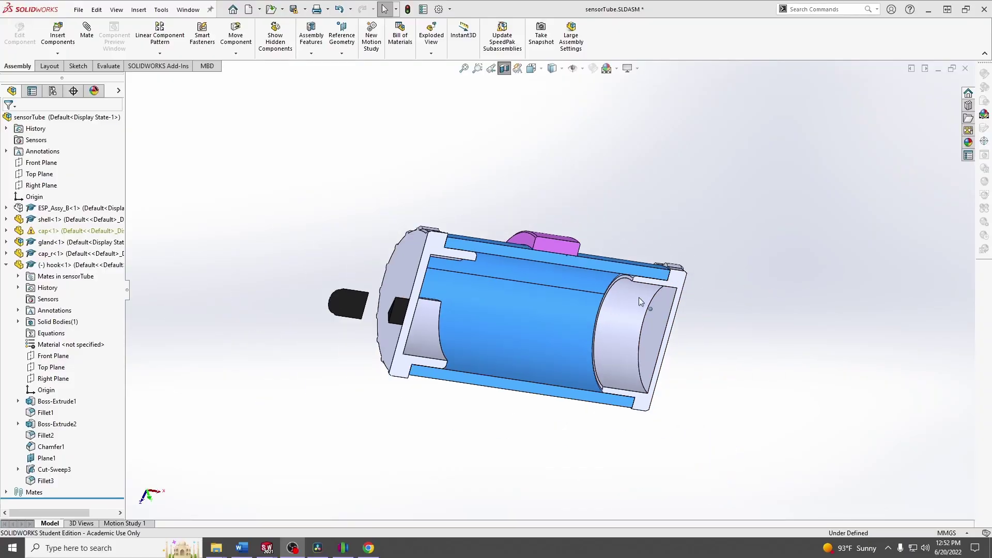
pyautogui.scroll(-5, 620, 248)
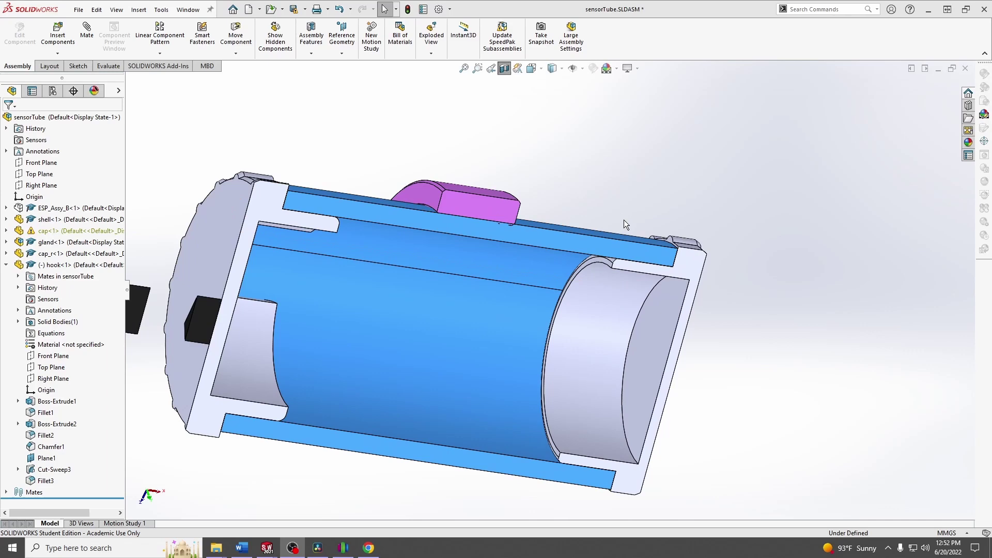
pyautogui.moveTo(624, 219); pyautogui.dragTo(617, 285, button='middle')
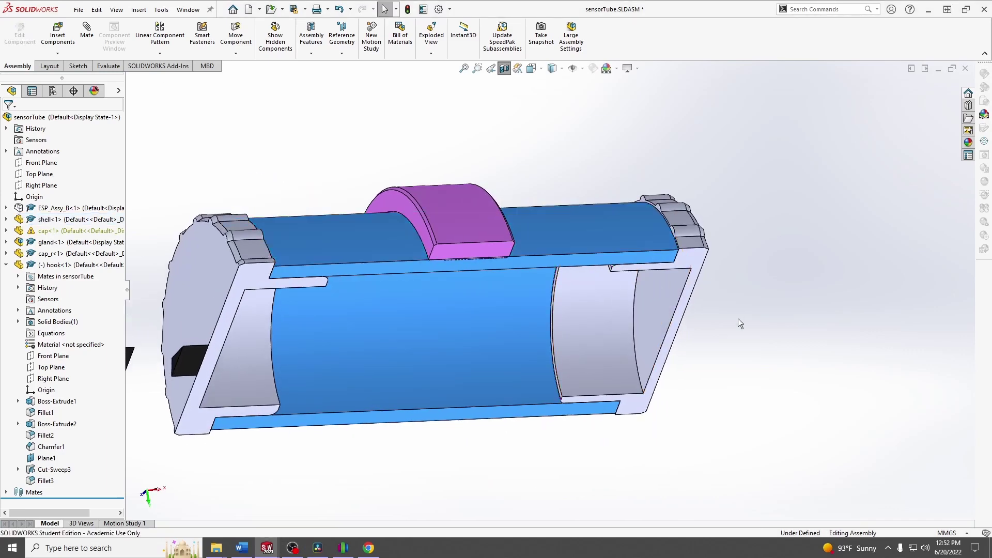
pyautogui.scroll(-3, 659, 295)
pyautogui.scroll(2, 579, 269)
pyautogui.scroll(3, 563, 220)
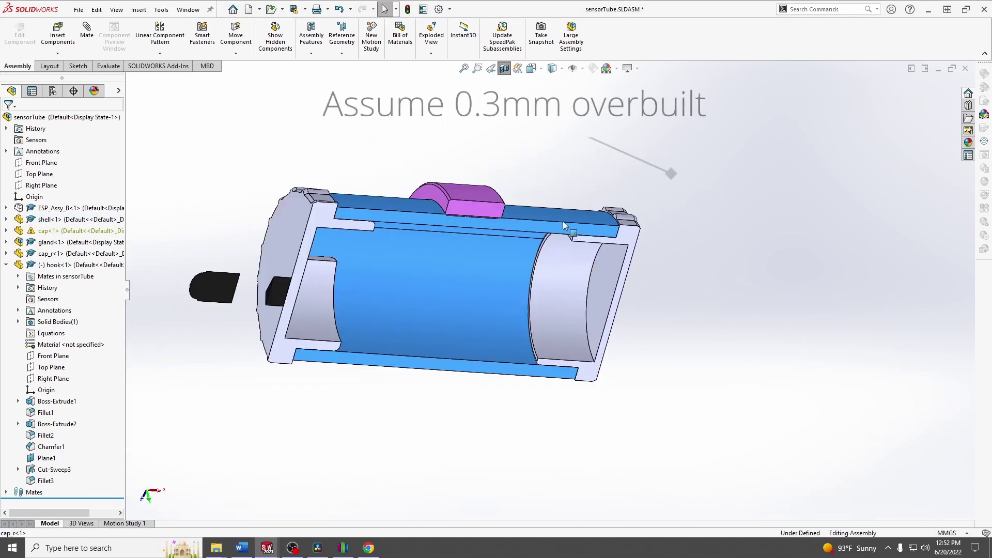
pyautogui.scroll(-6, 569, 222)
pyautogui.moveTo(590, 165); pyautogui.dragTo(529, 360, button='middle')
pyautogui.scroll(2, 529, 360)
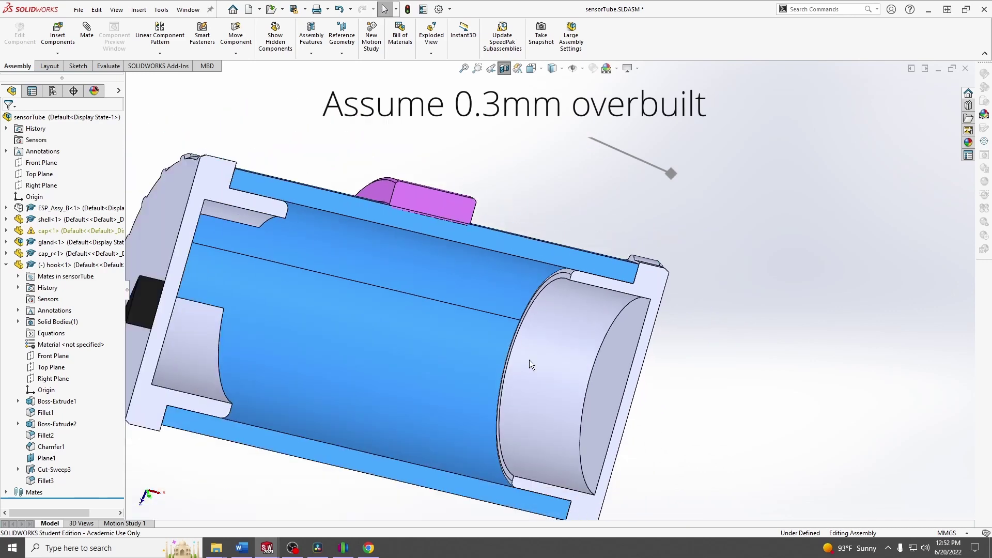
pyautogui.scroll(2, 528, 422)
pyautogui.scroll(-5, 549, 383)
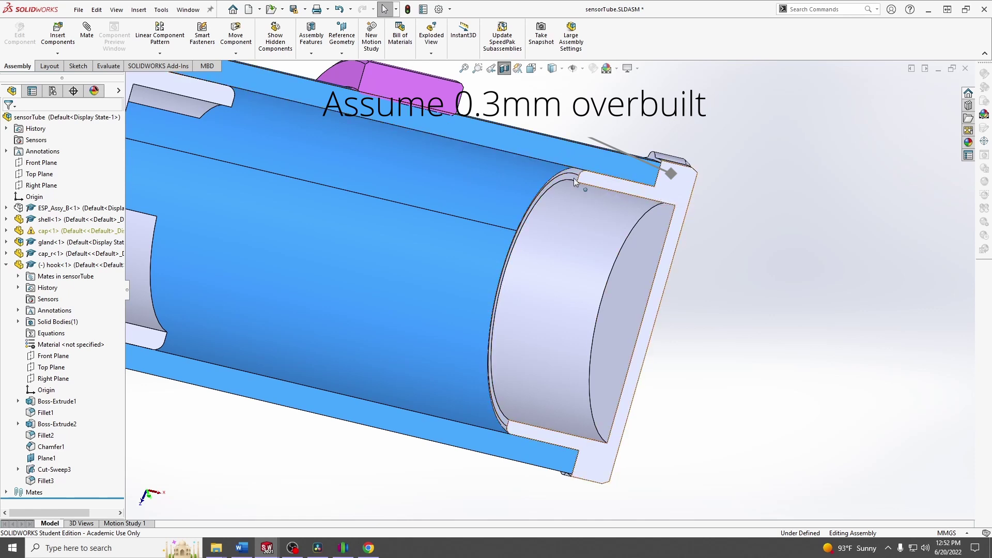
pyautogui.moveTo(619, 182); pyautogui.dragTo(524, 164, button='middle')
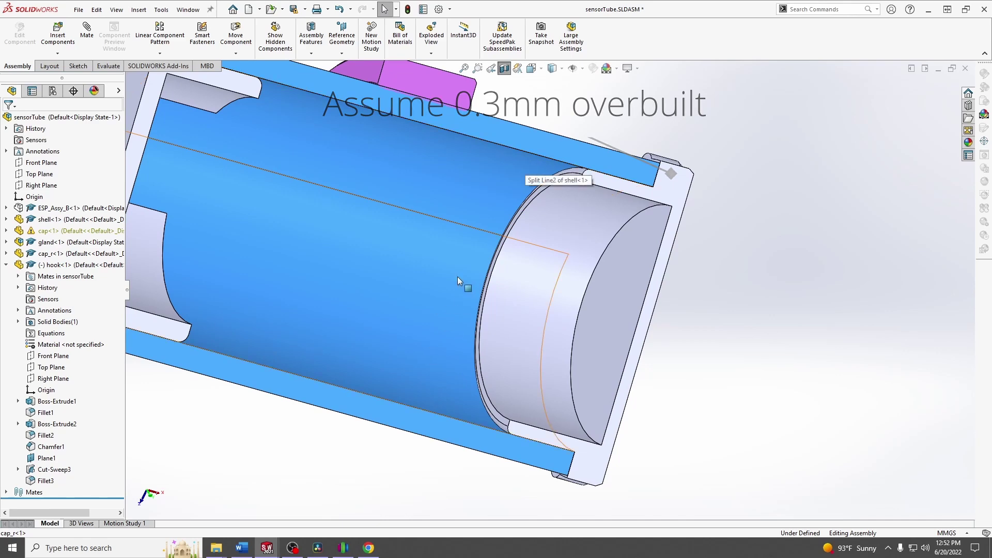
pyautogui.scroll(5, 434, 261)
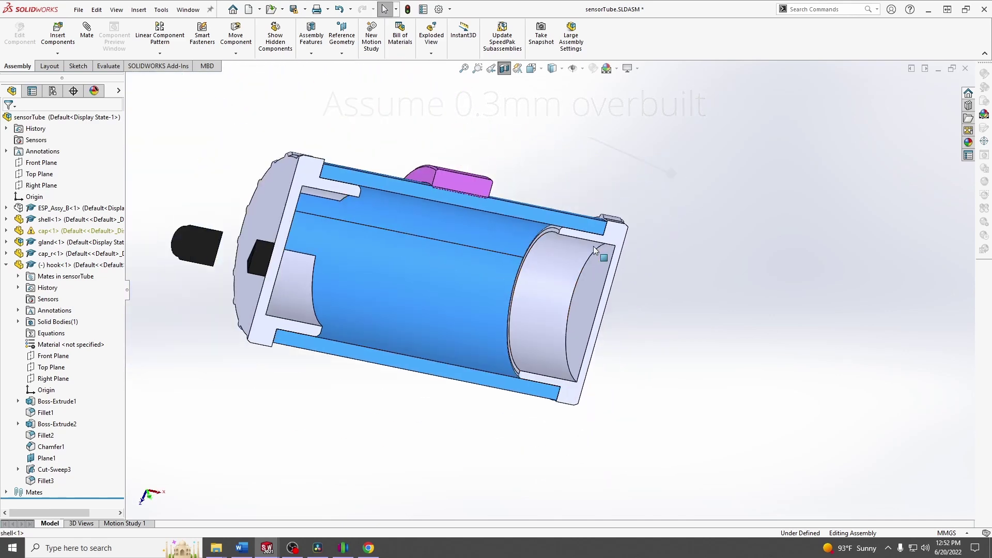
pyautogui.scroll(-5, 614, 243)
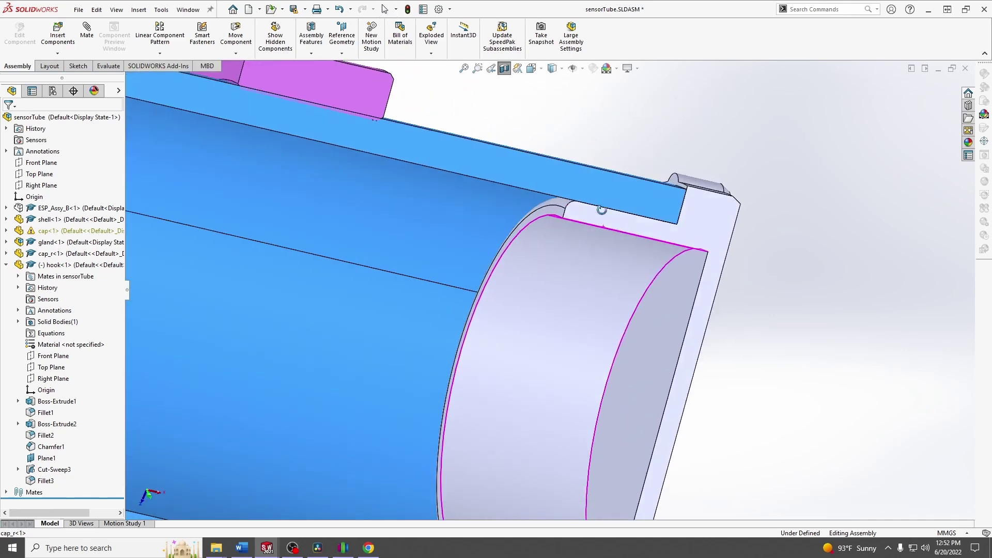
pyautogui.scroll(2, 568, 236)
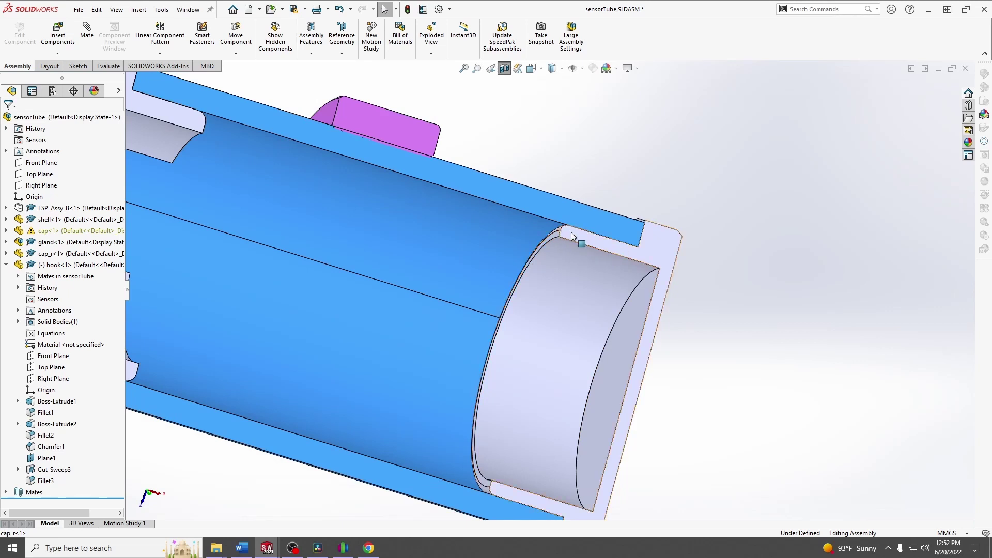
pyautogui.click(579, 251)
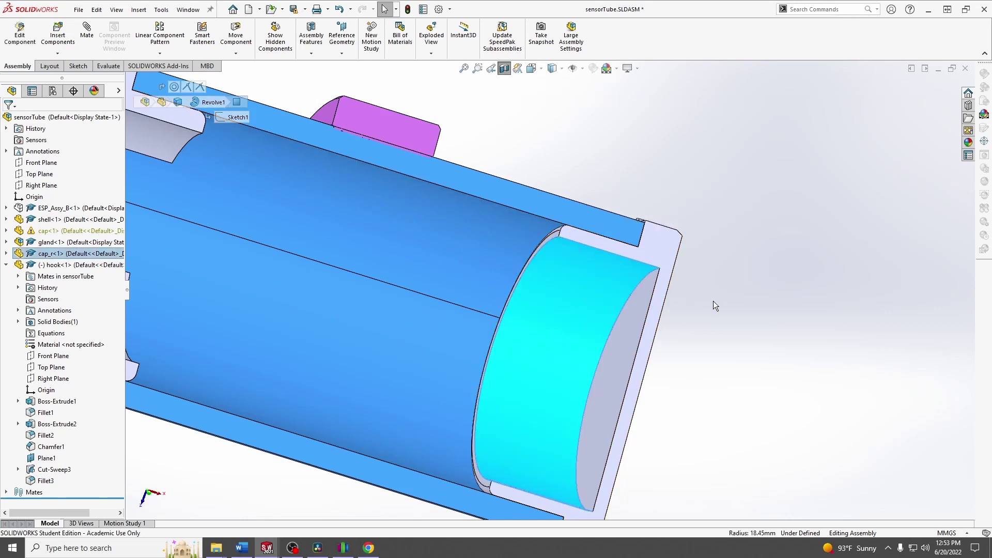
pyautogui.scroll(-4, 581, 269)
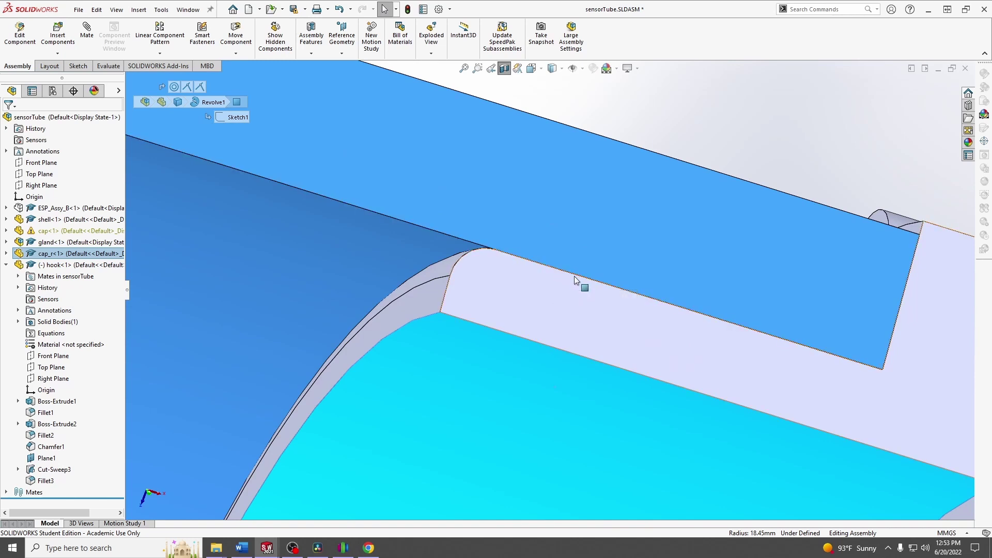
pyautogui.scroll(3, 553, 270)
pyautogui.scroll(3, 564, 282)
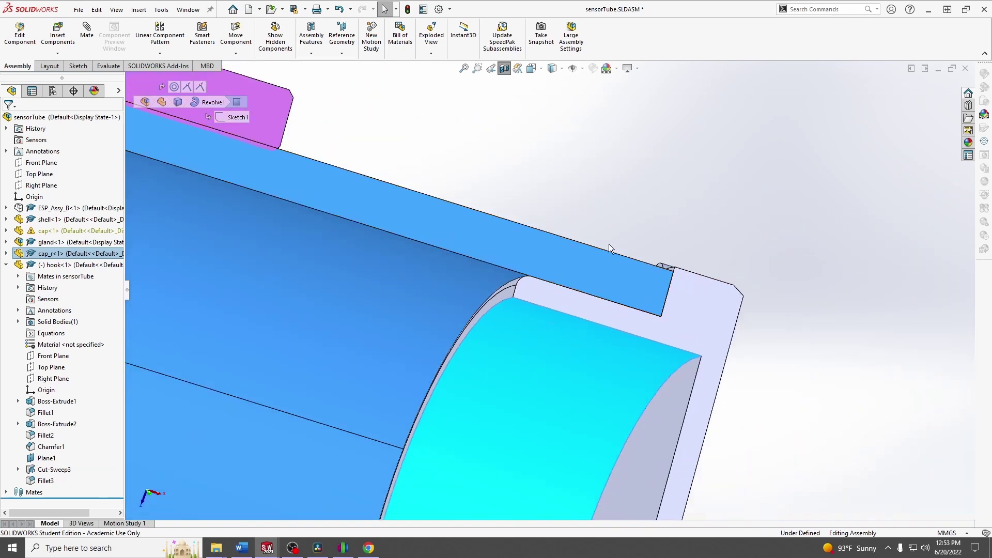
pyautogui.press('Escape')
pyautogui.scroll(2, 550, 364)
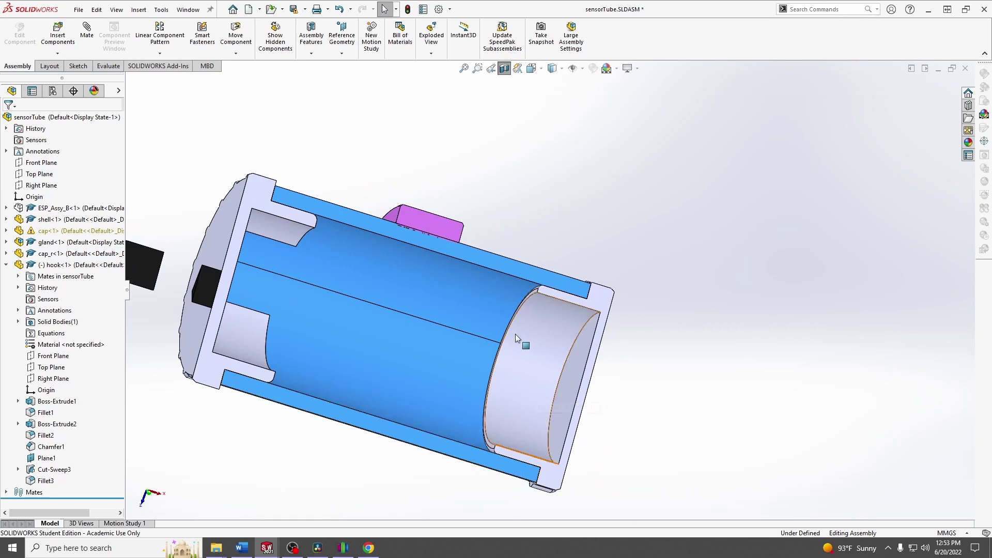
pyautogui.scroll(-4, 548, 298)
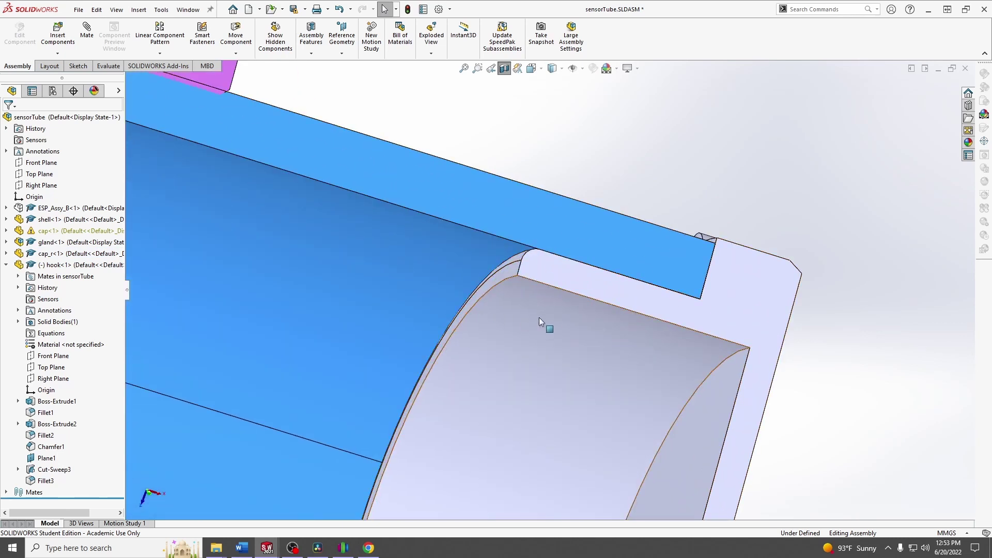
pyautogui.scroll(1, 559, 310)
pyautogui.scroll(1, 553, 311)
pyautogui.scroll(1, 534, 325)
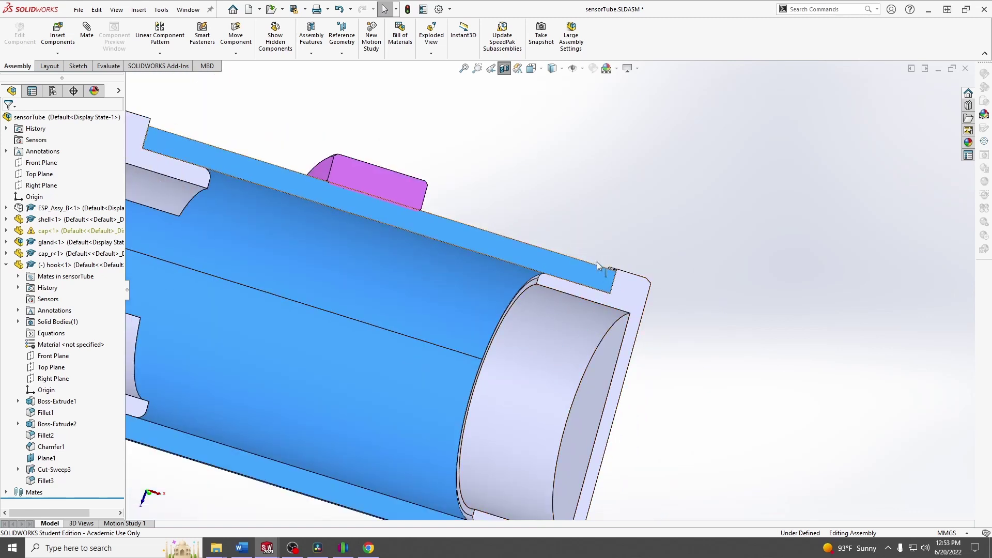
pyautogui.scroll(-1, 545, 290)
pyautogui.scroll(-1, 567, 277)
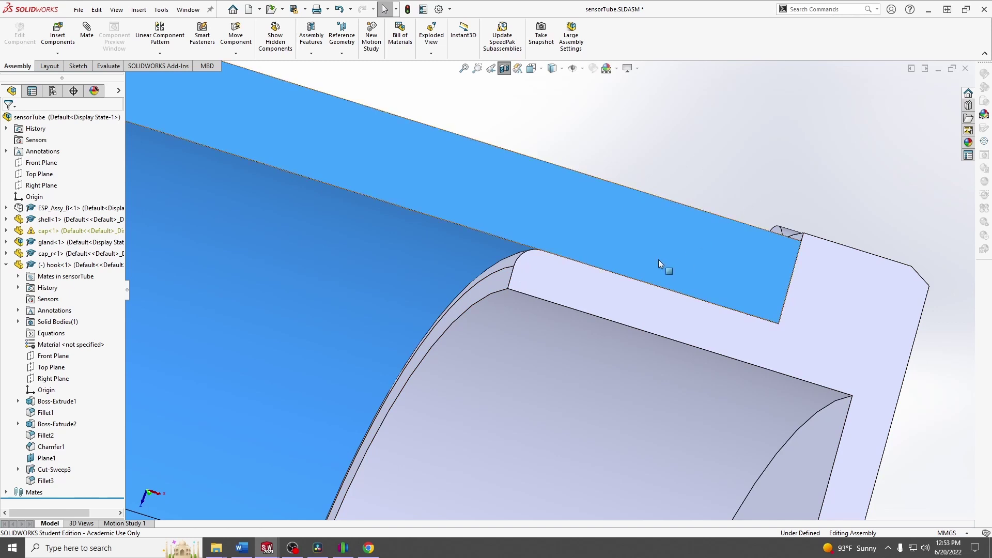
pyautogui.scroll(1, 658, 260)
pyautogui.scroll(1, 560, 324)
pyautogui.scroll(-2, 532, 328)
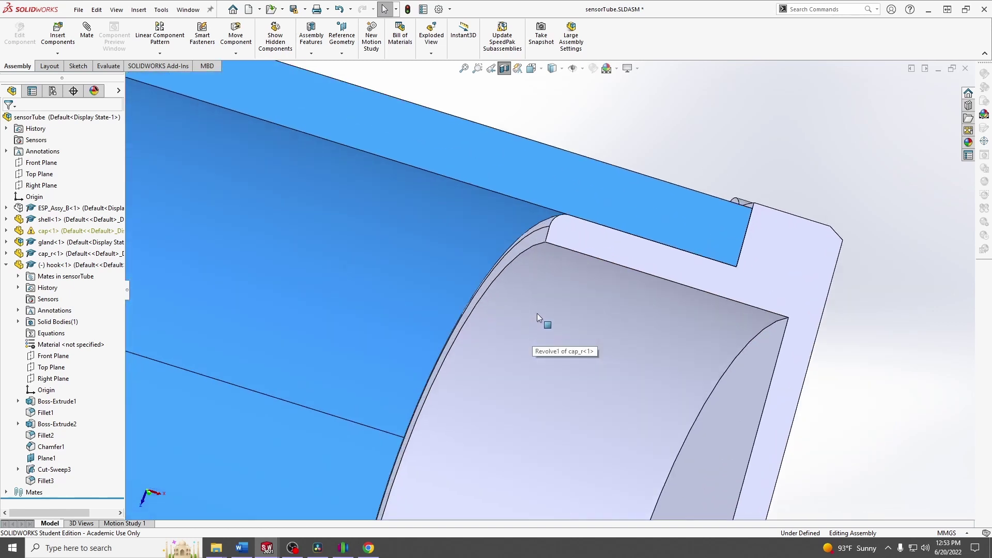